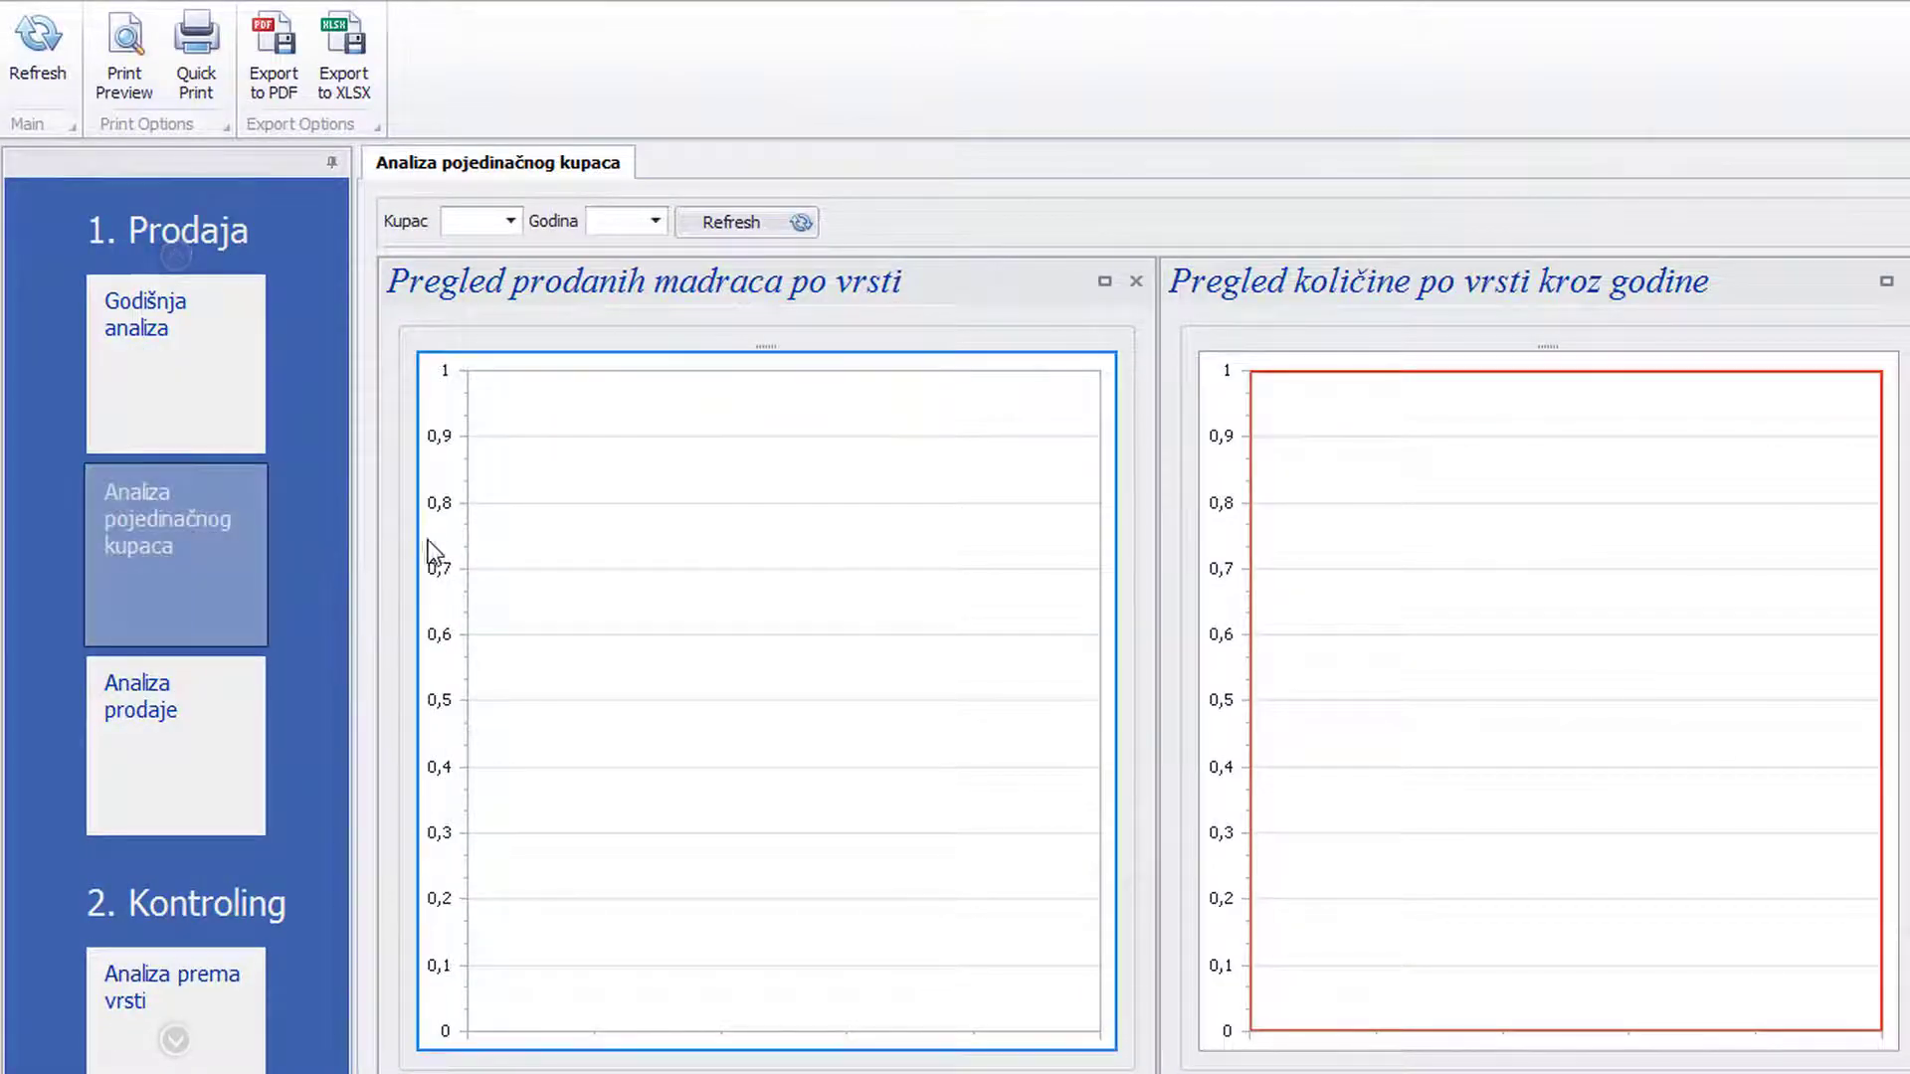
Step: Load the single-customer analysis charts for customer Elpso d.o.o. and the years 2014 and 2015
{"action": "left_click", "coordinate": [514, 223]}
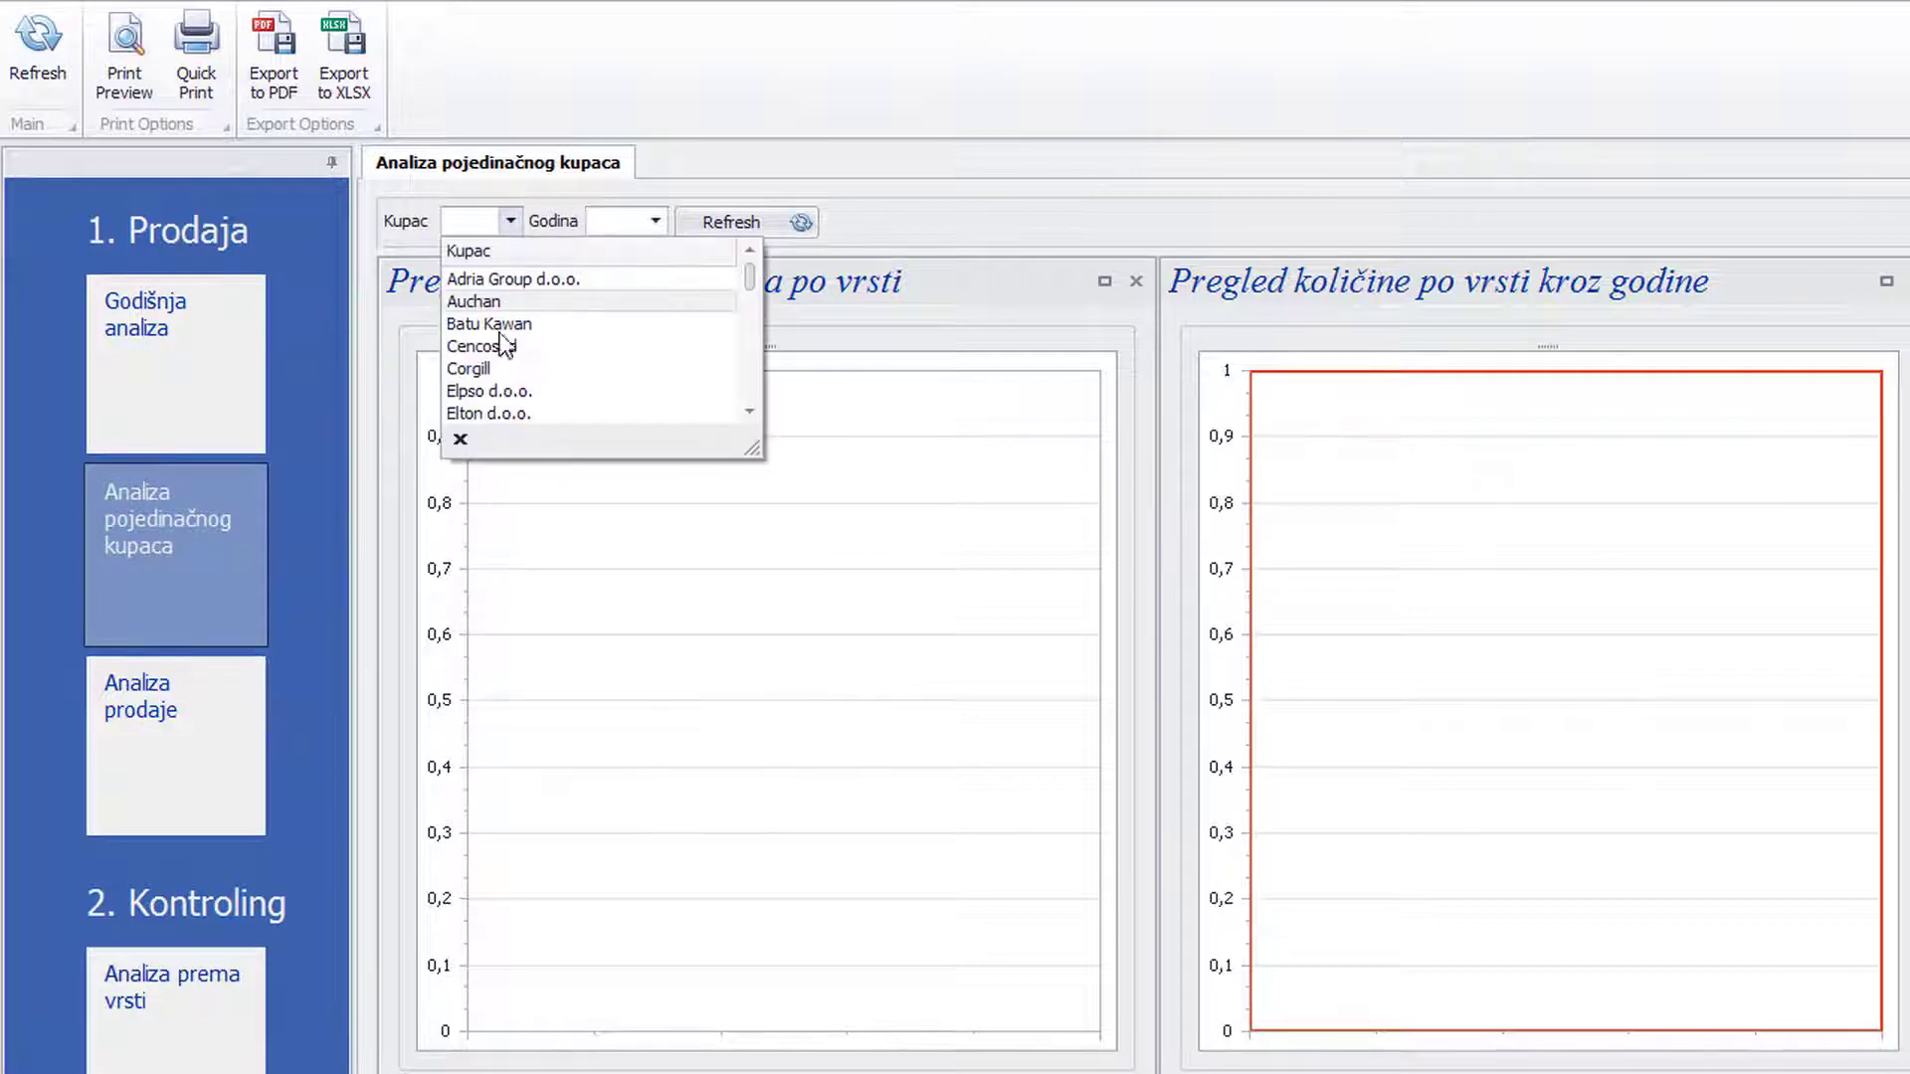
{"action": "left_click", "coordinate": [487, 392]}
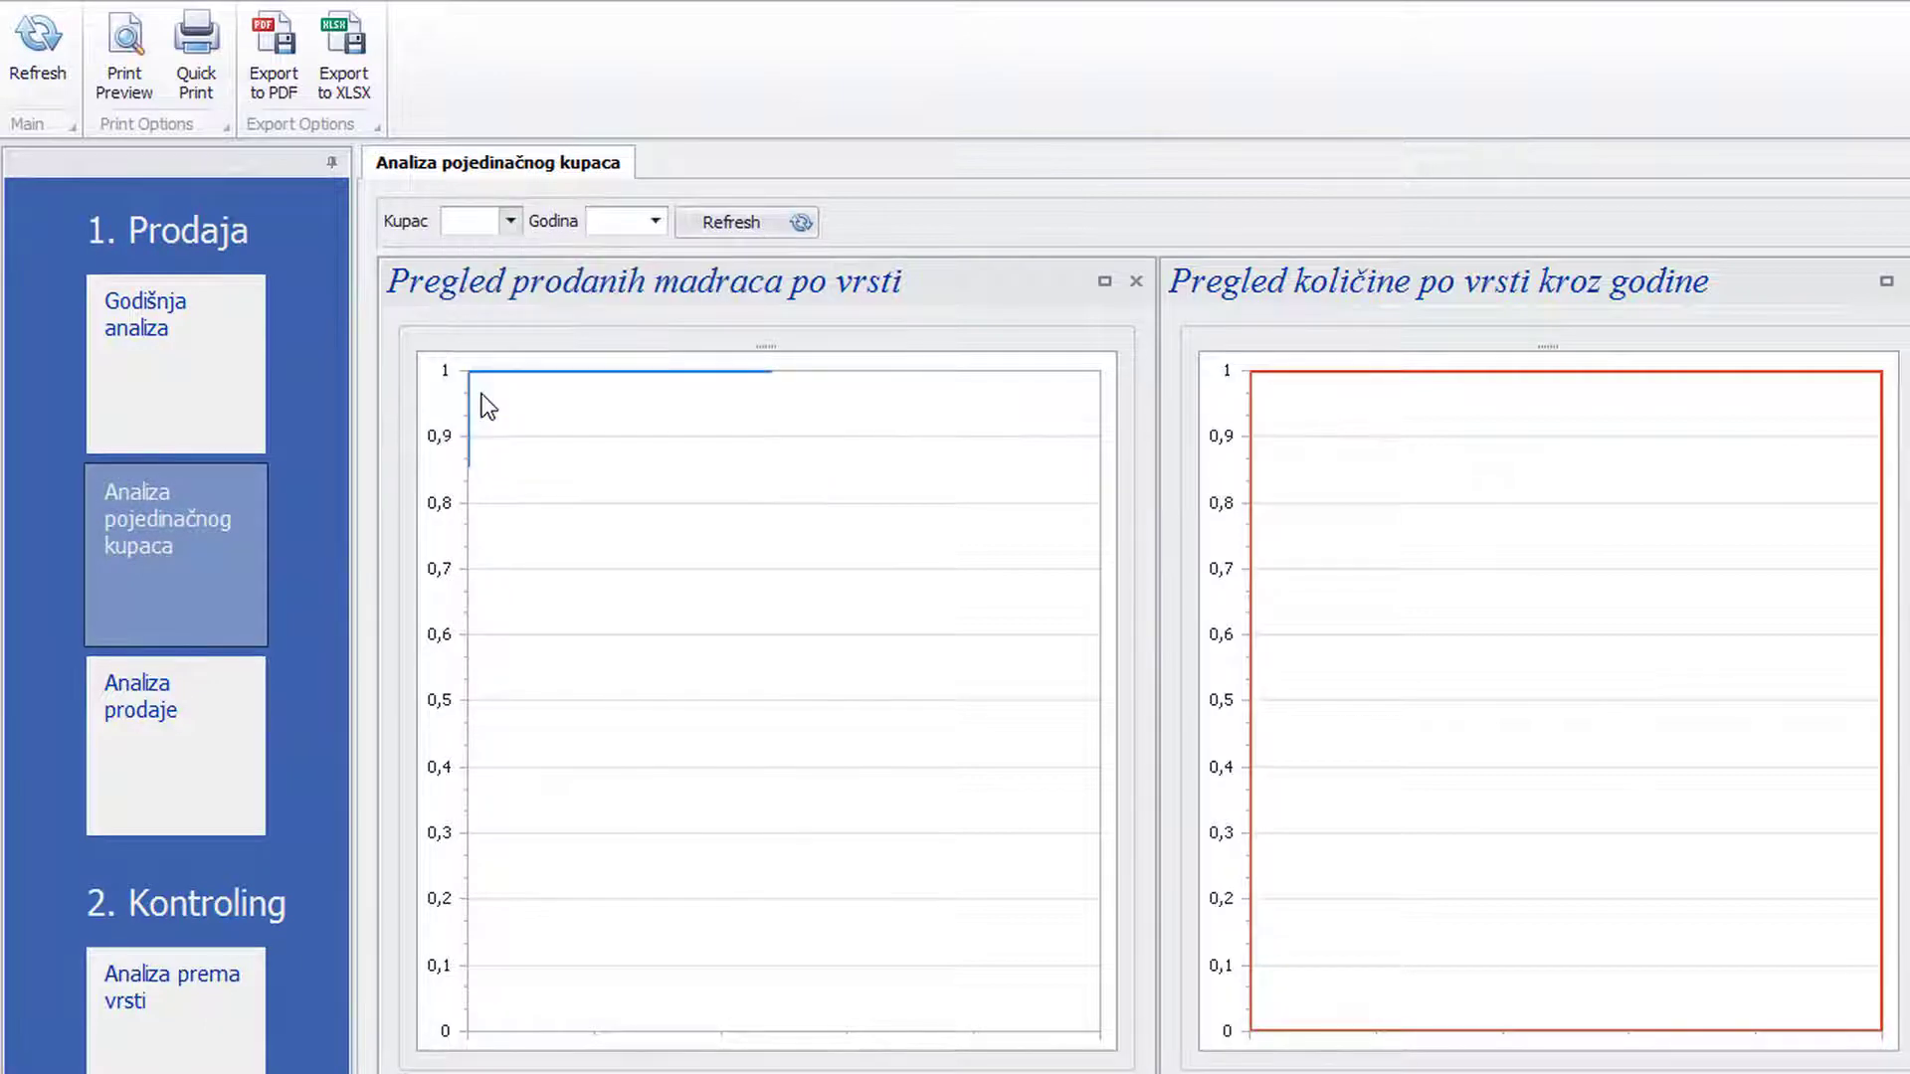
{"action": "left_click", "coordinate": [657, 222]}
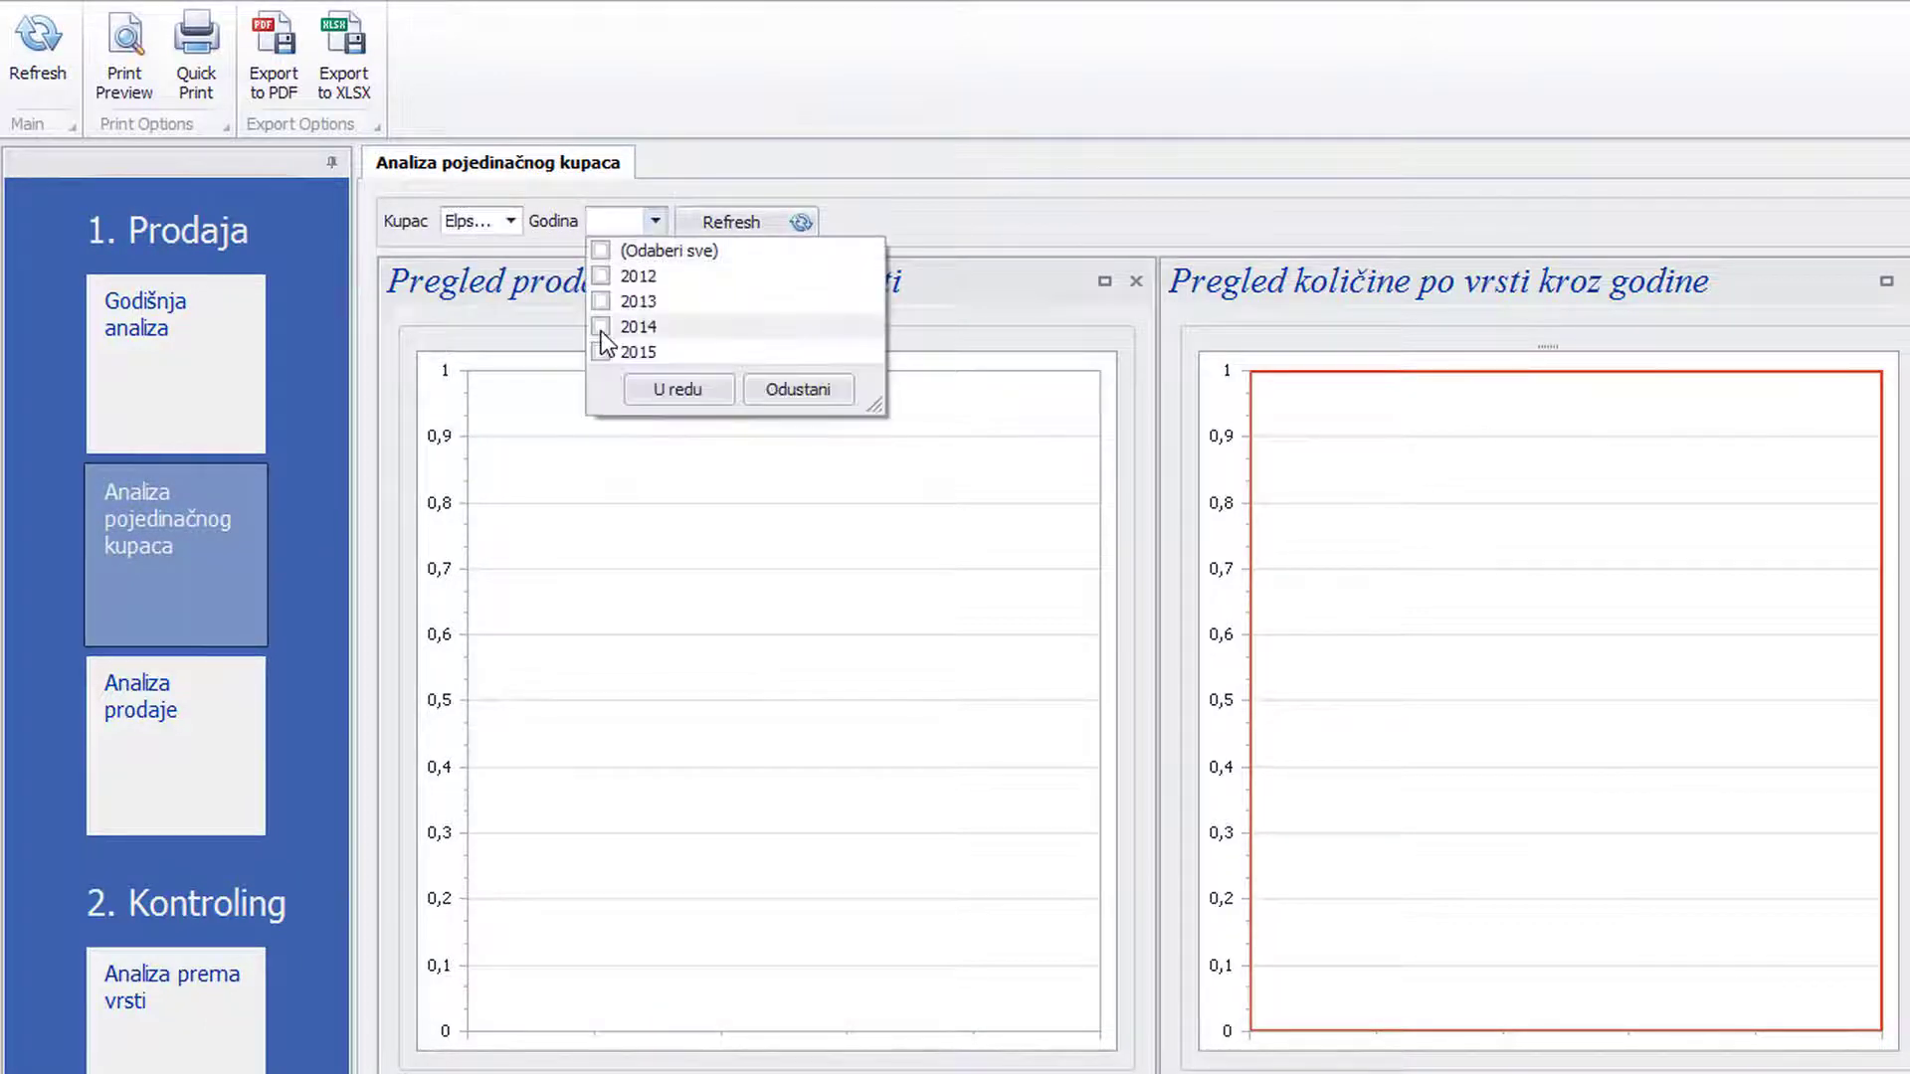
{"action": "left_click", "coordinate": [600, 328]}
{"action": "left_click", "coordinate": [603, 352]}
{"action": "left_click", "coordinate": [660, 390]}
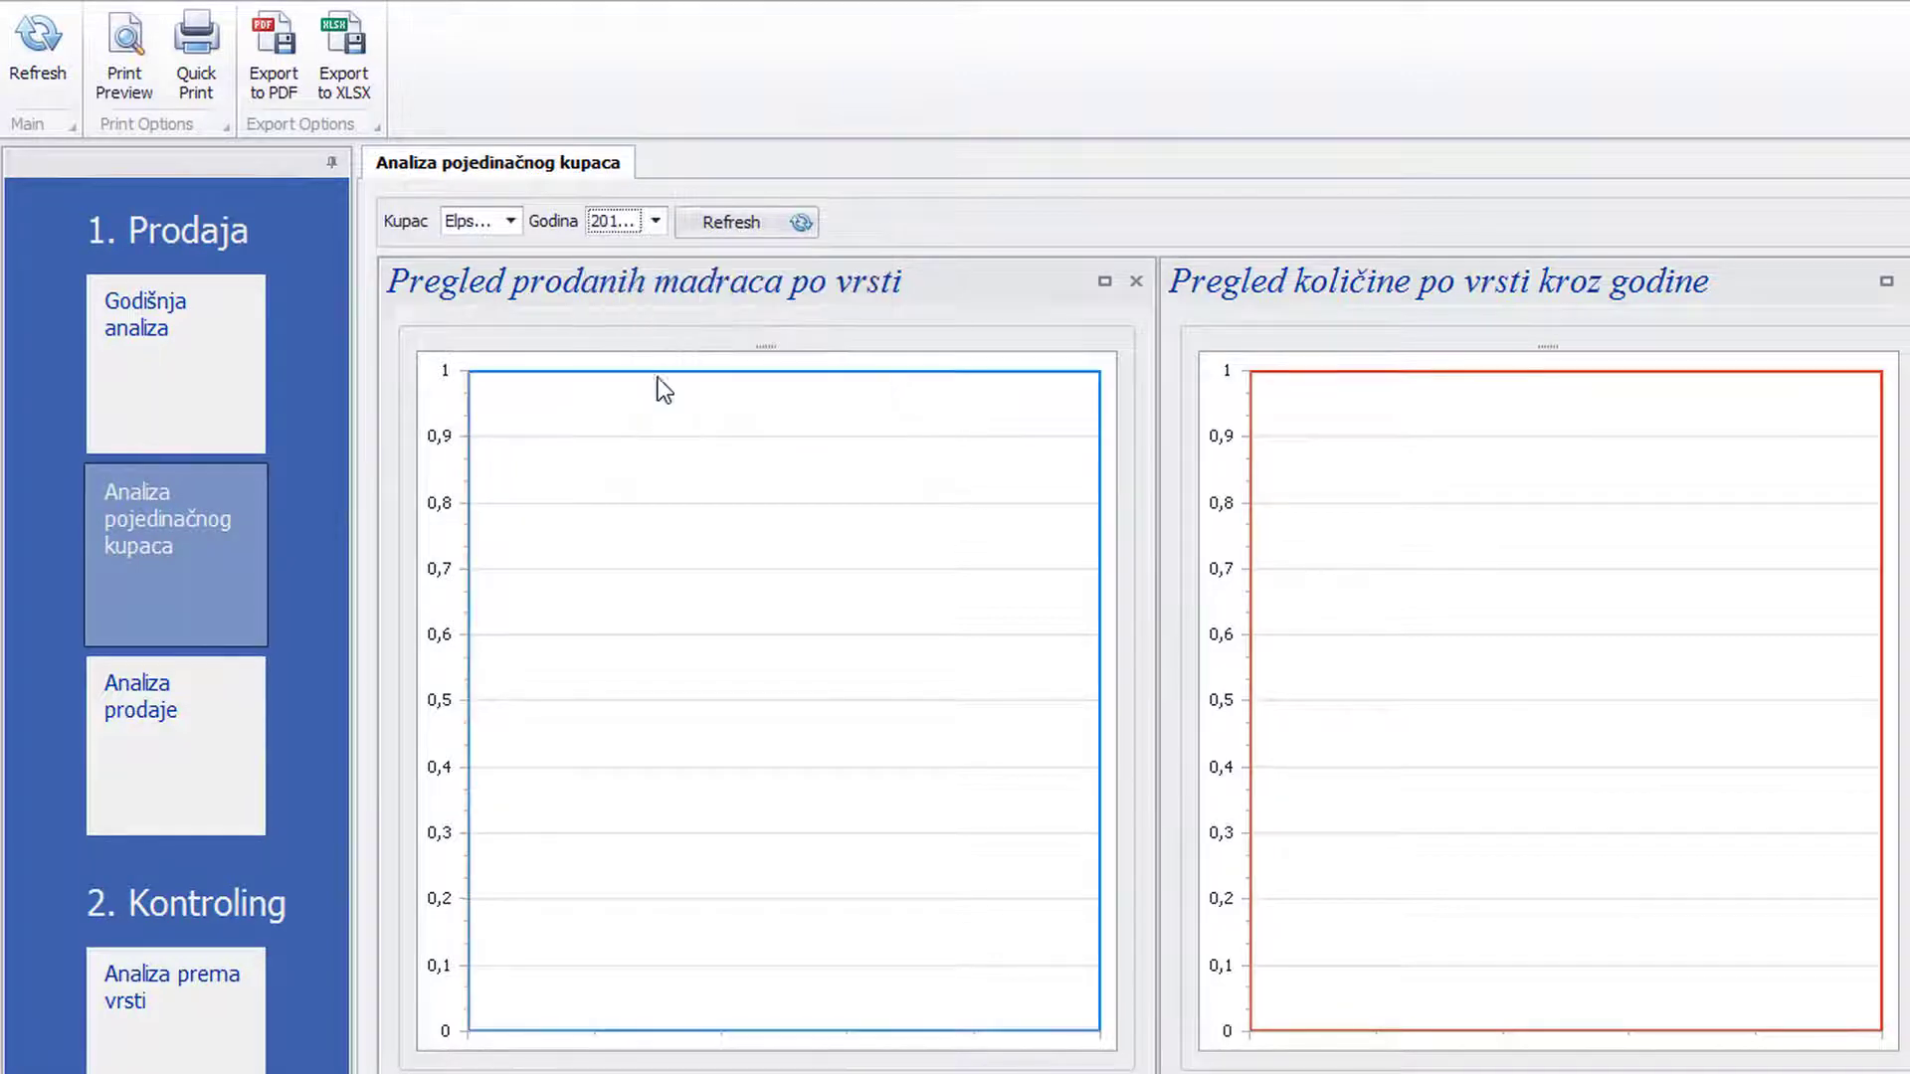
{"action": "left_click", "coordinate": [744, 221]}
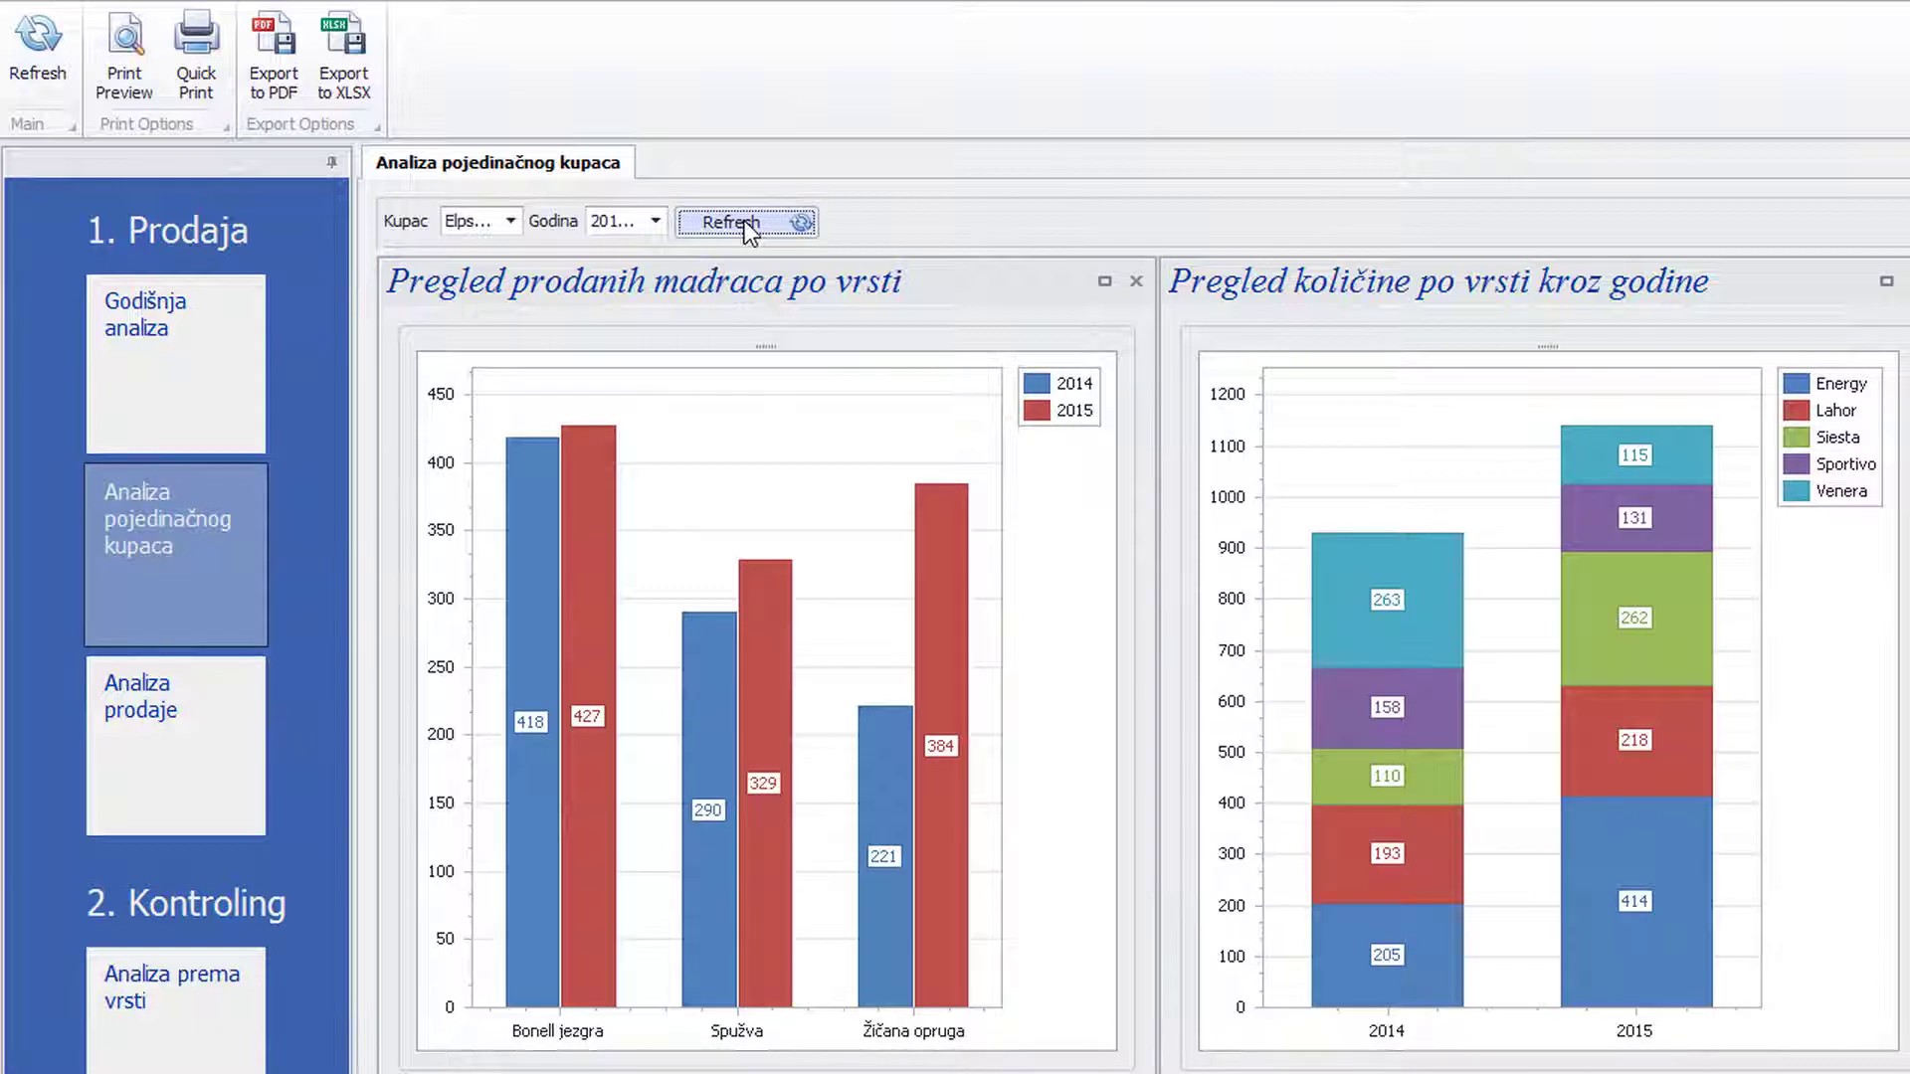
Step: Export the "Pregled prodanih madraca po vrsti" chart to PDF
{"action": "left_click", "coordinate": [738, 428]}
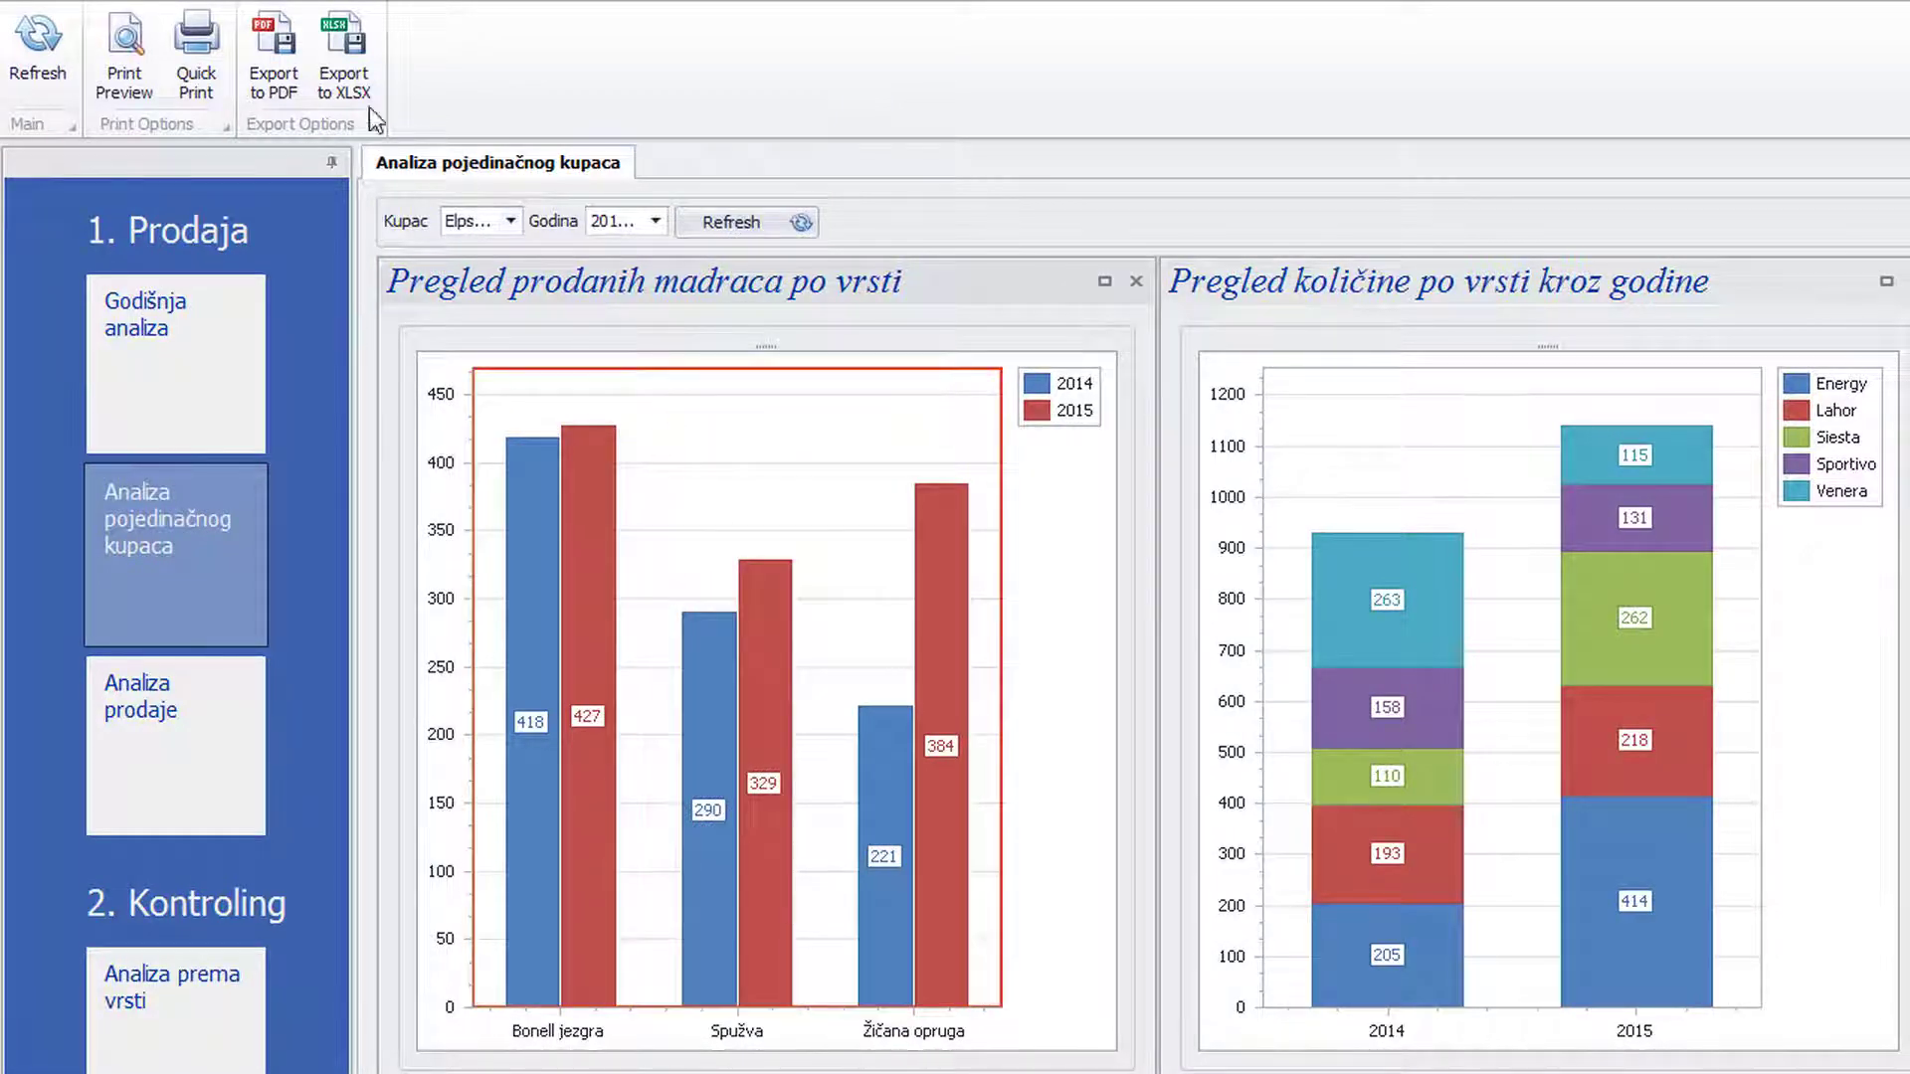
{"action": "left_click", "coordinate": [285, 78]}
{"action": "left_click", "coordinate": [971, 601]}
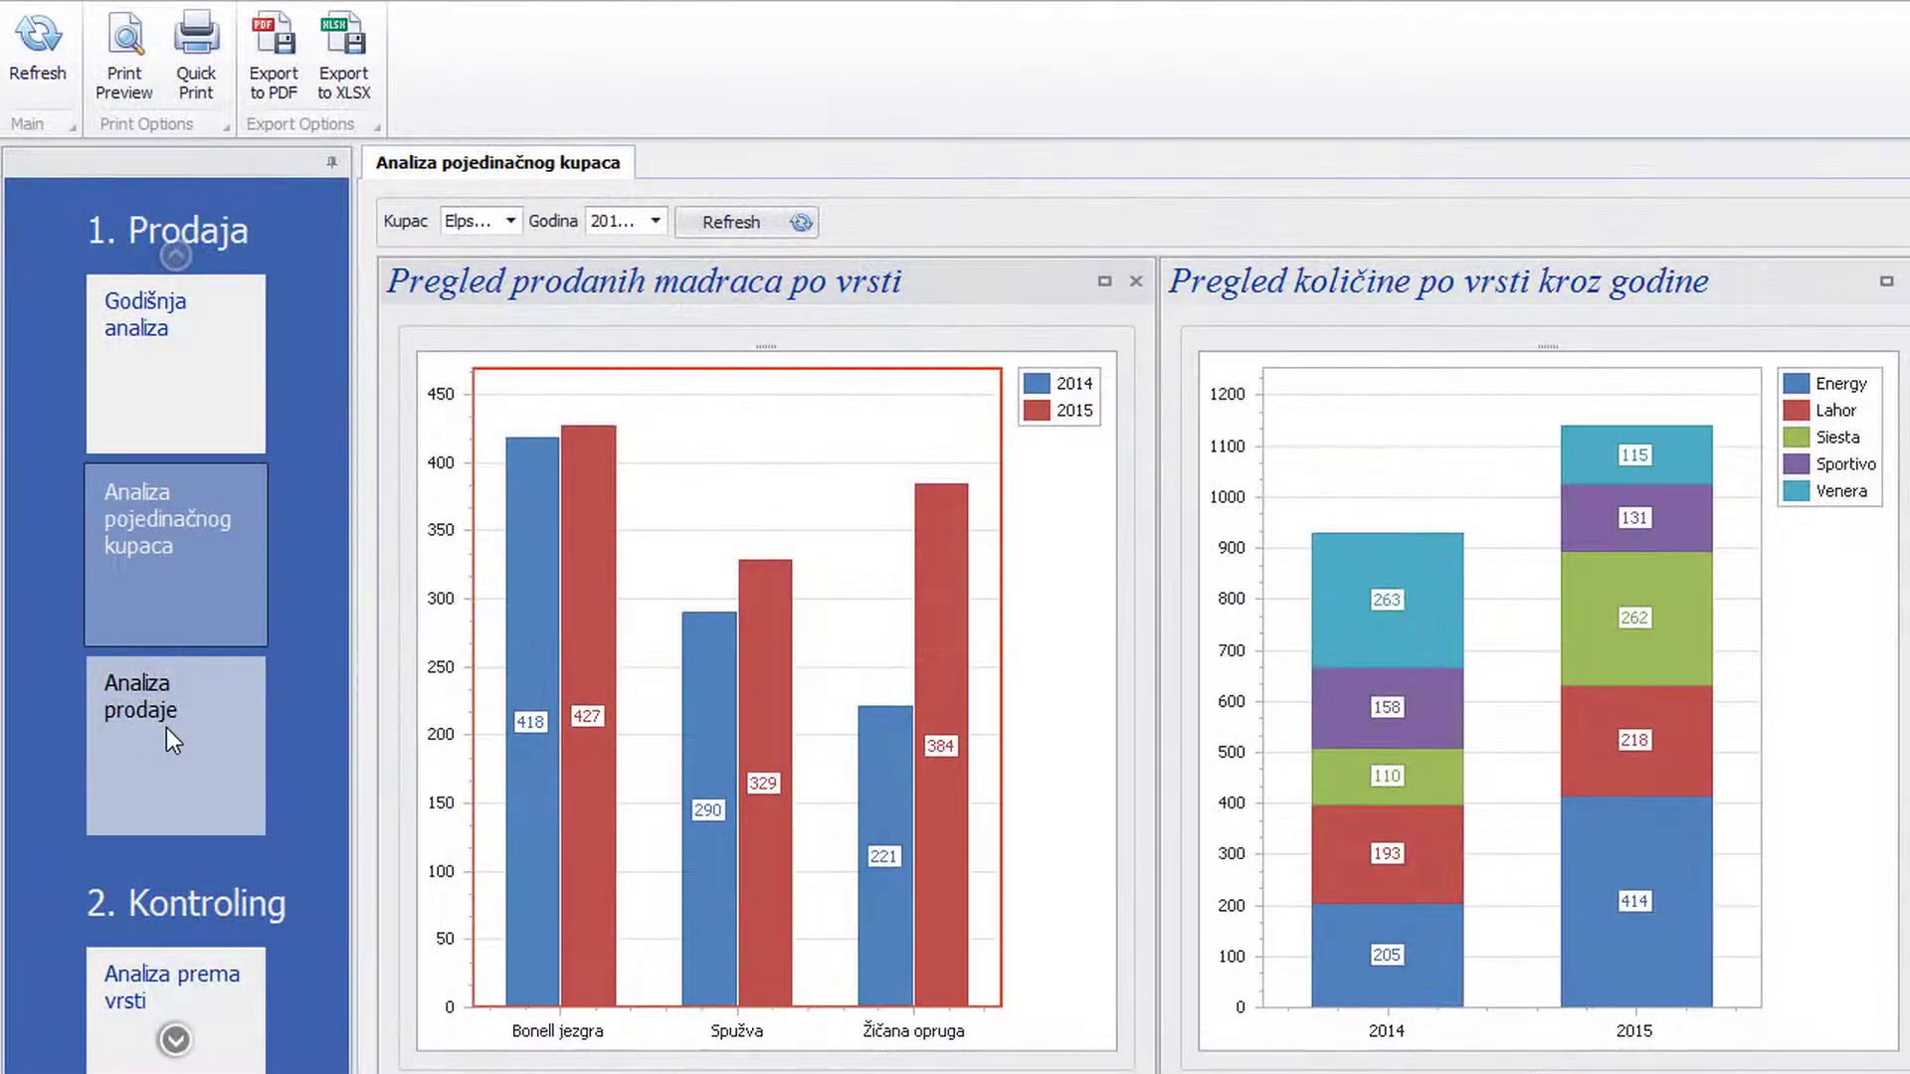
Step: Open the Analiza prodaje report and filter Godina so that only 2014 and 2015 are included
{"action": "left_click", "coordinate": [165, 726]}
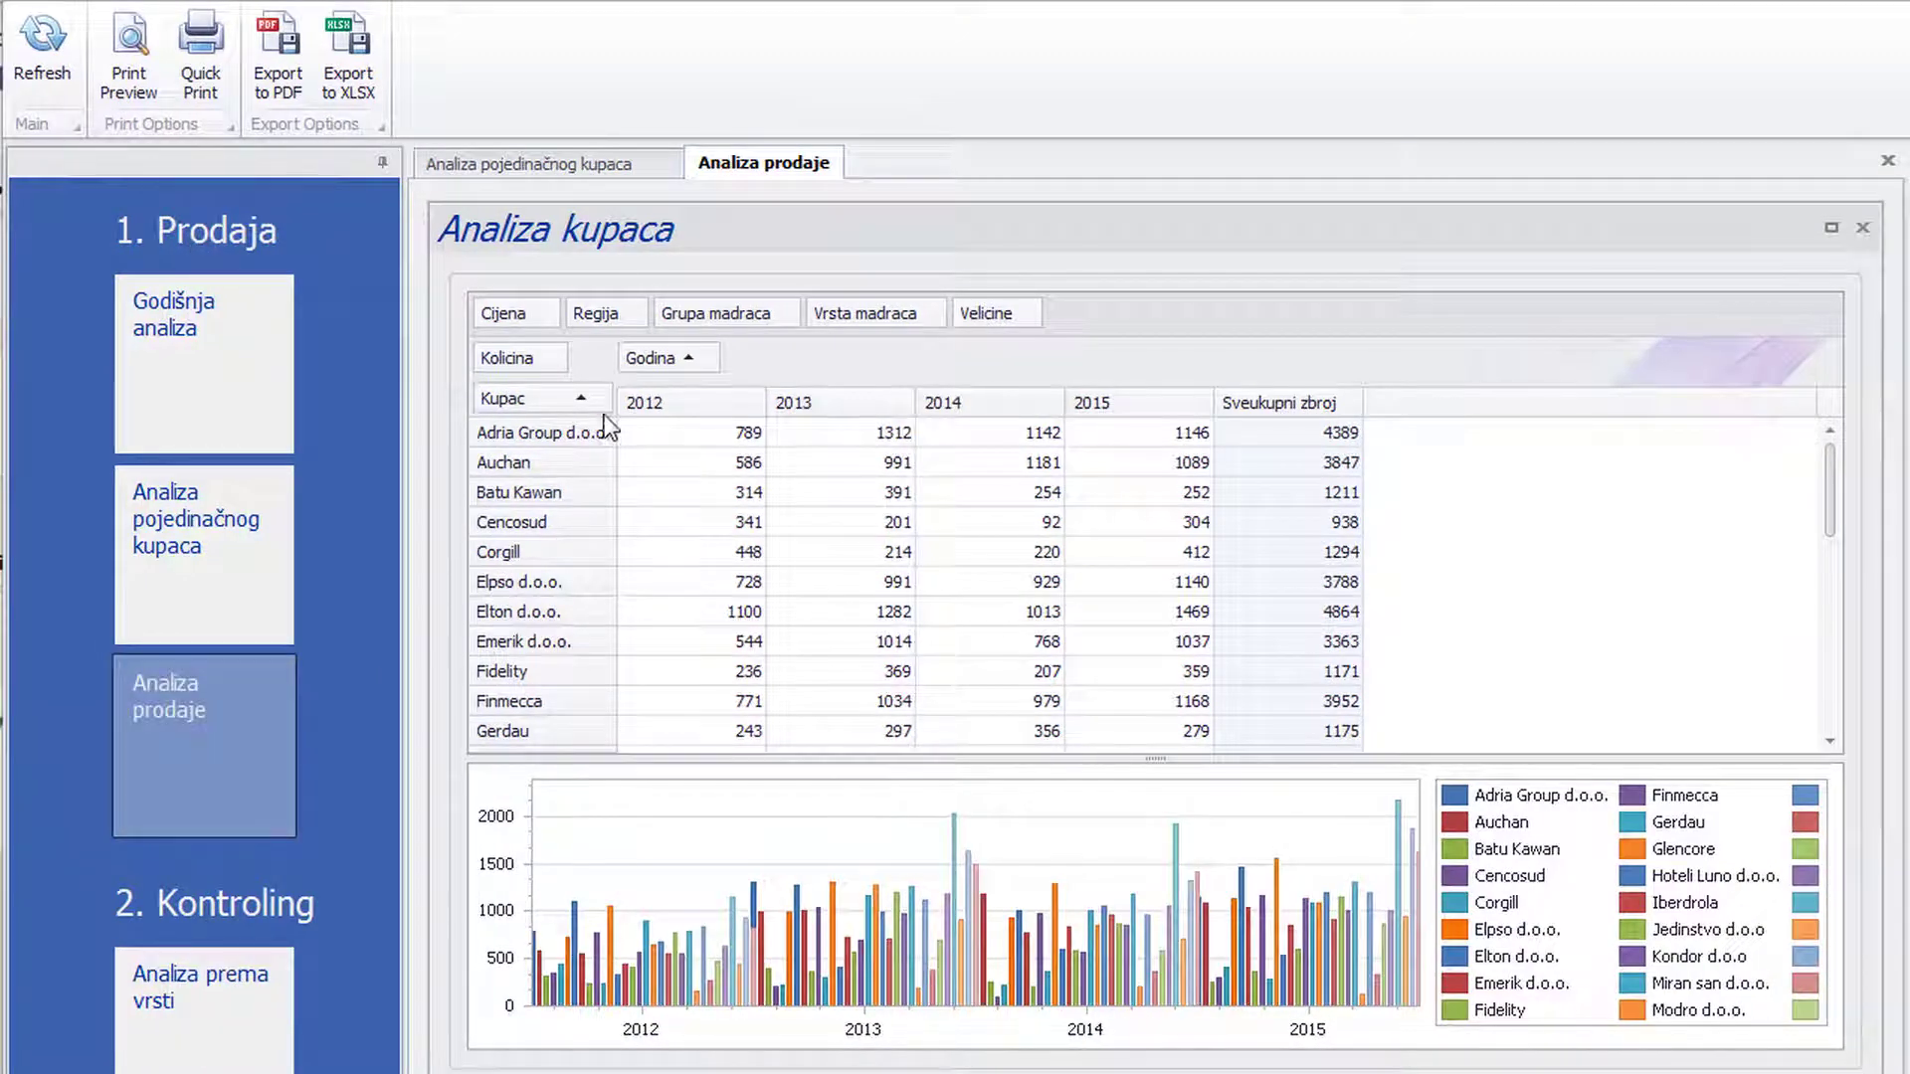
{"action": "left_click", "coordinate": [708, 353]}
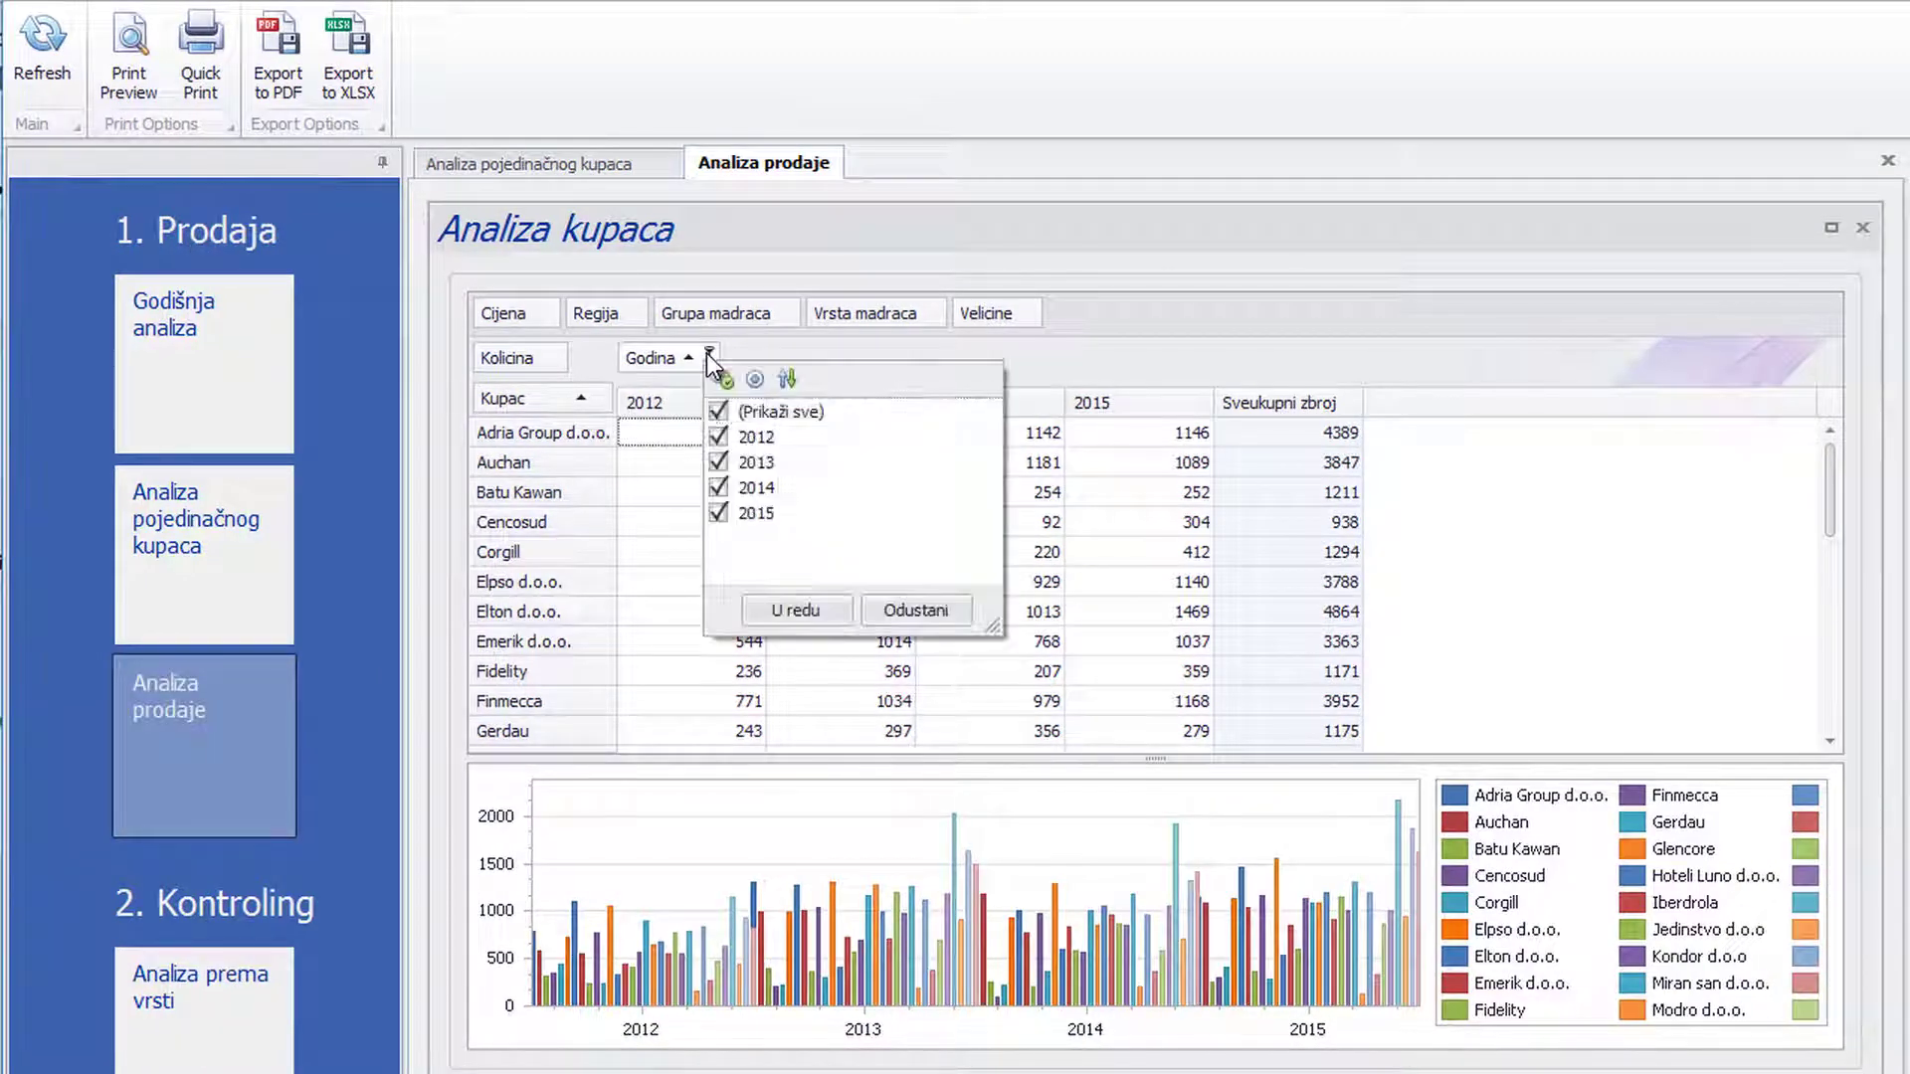
{"action": "left_click", "coordinate": [719, 459]}
{"action": "left_click", "coordinate": [784, 619]}
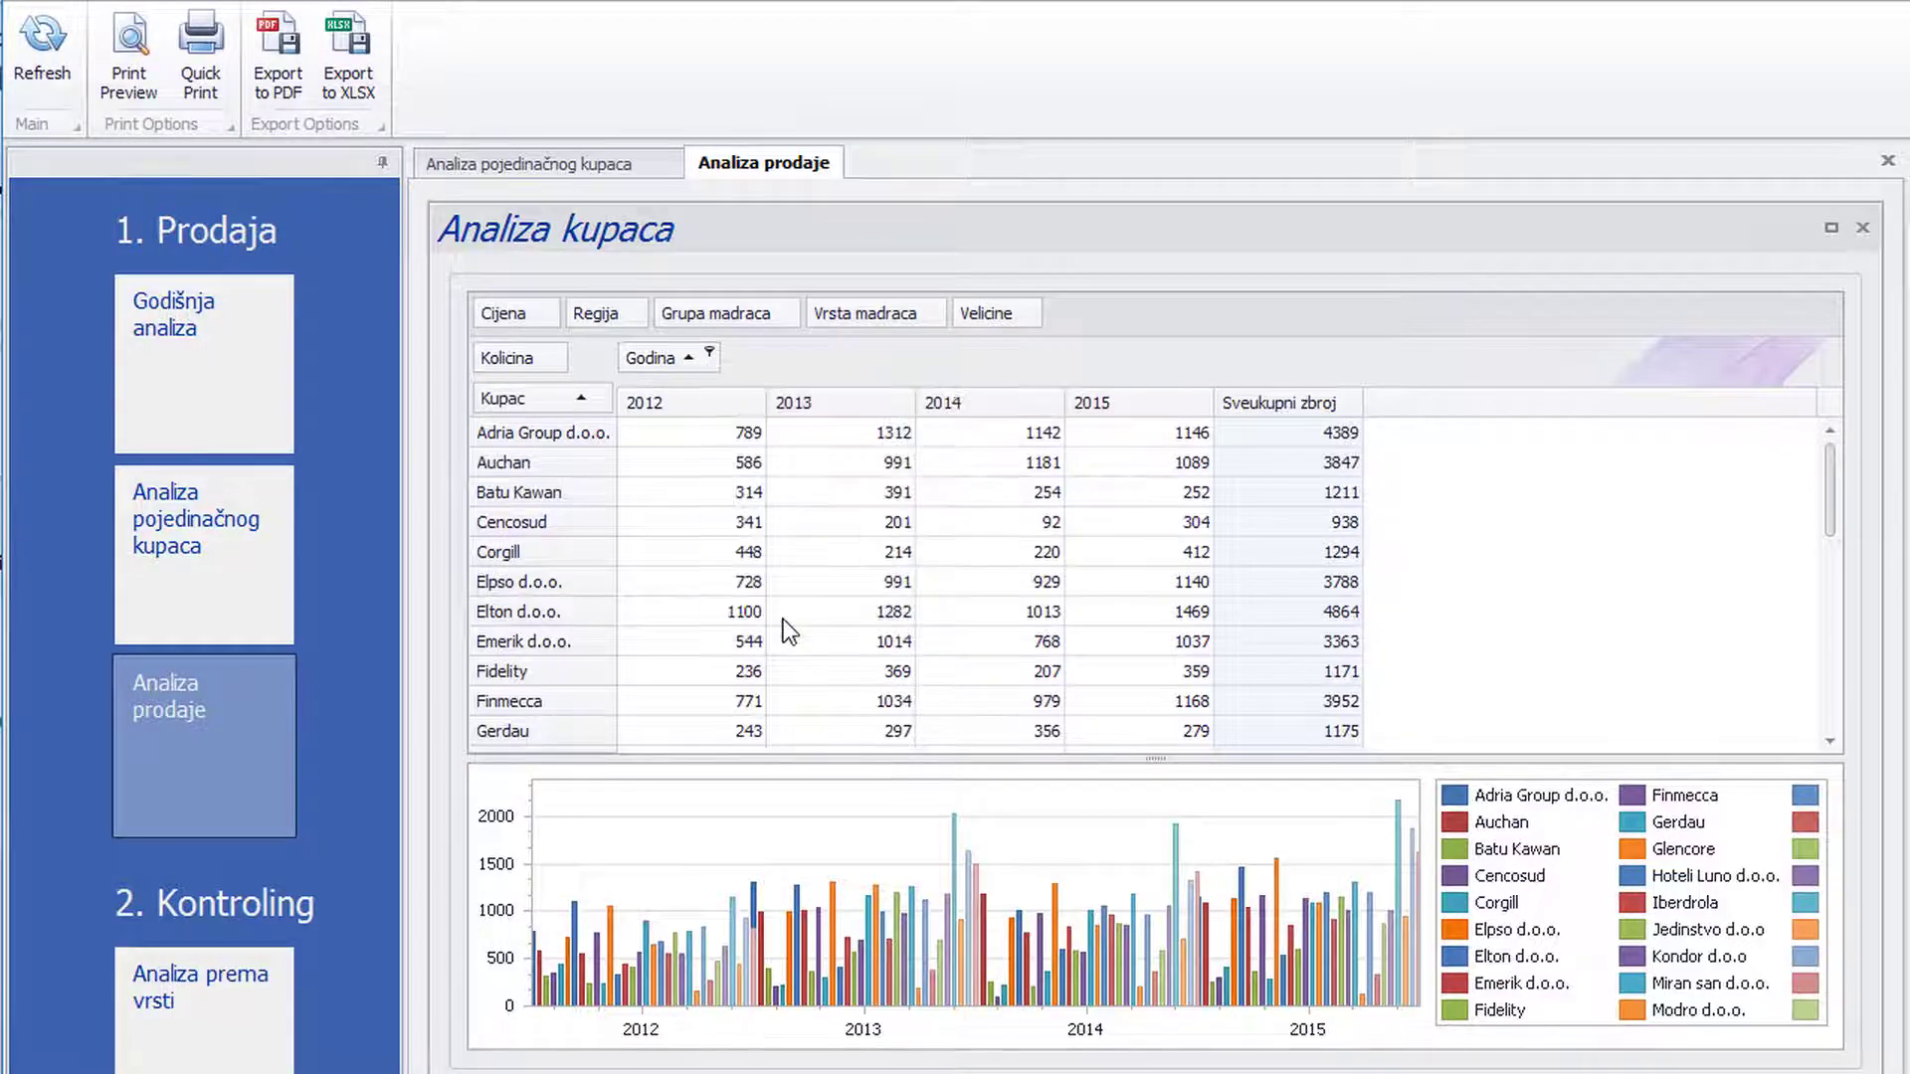
Step: Filter Kupac to Adria Group d.o.o., Auchan, Cencosud, Corgill and Elpso d.o.o., and enlarge the chart area below the table
{"action": "left_click", "coordinate": [602, 394]}
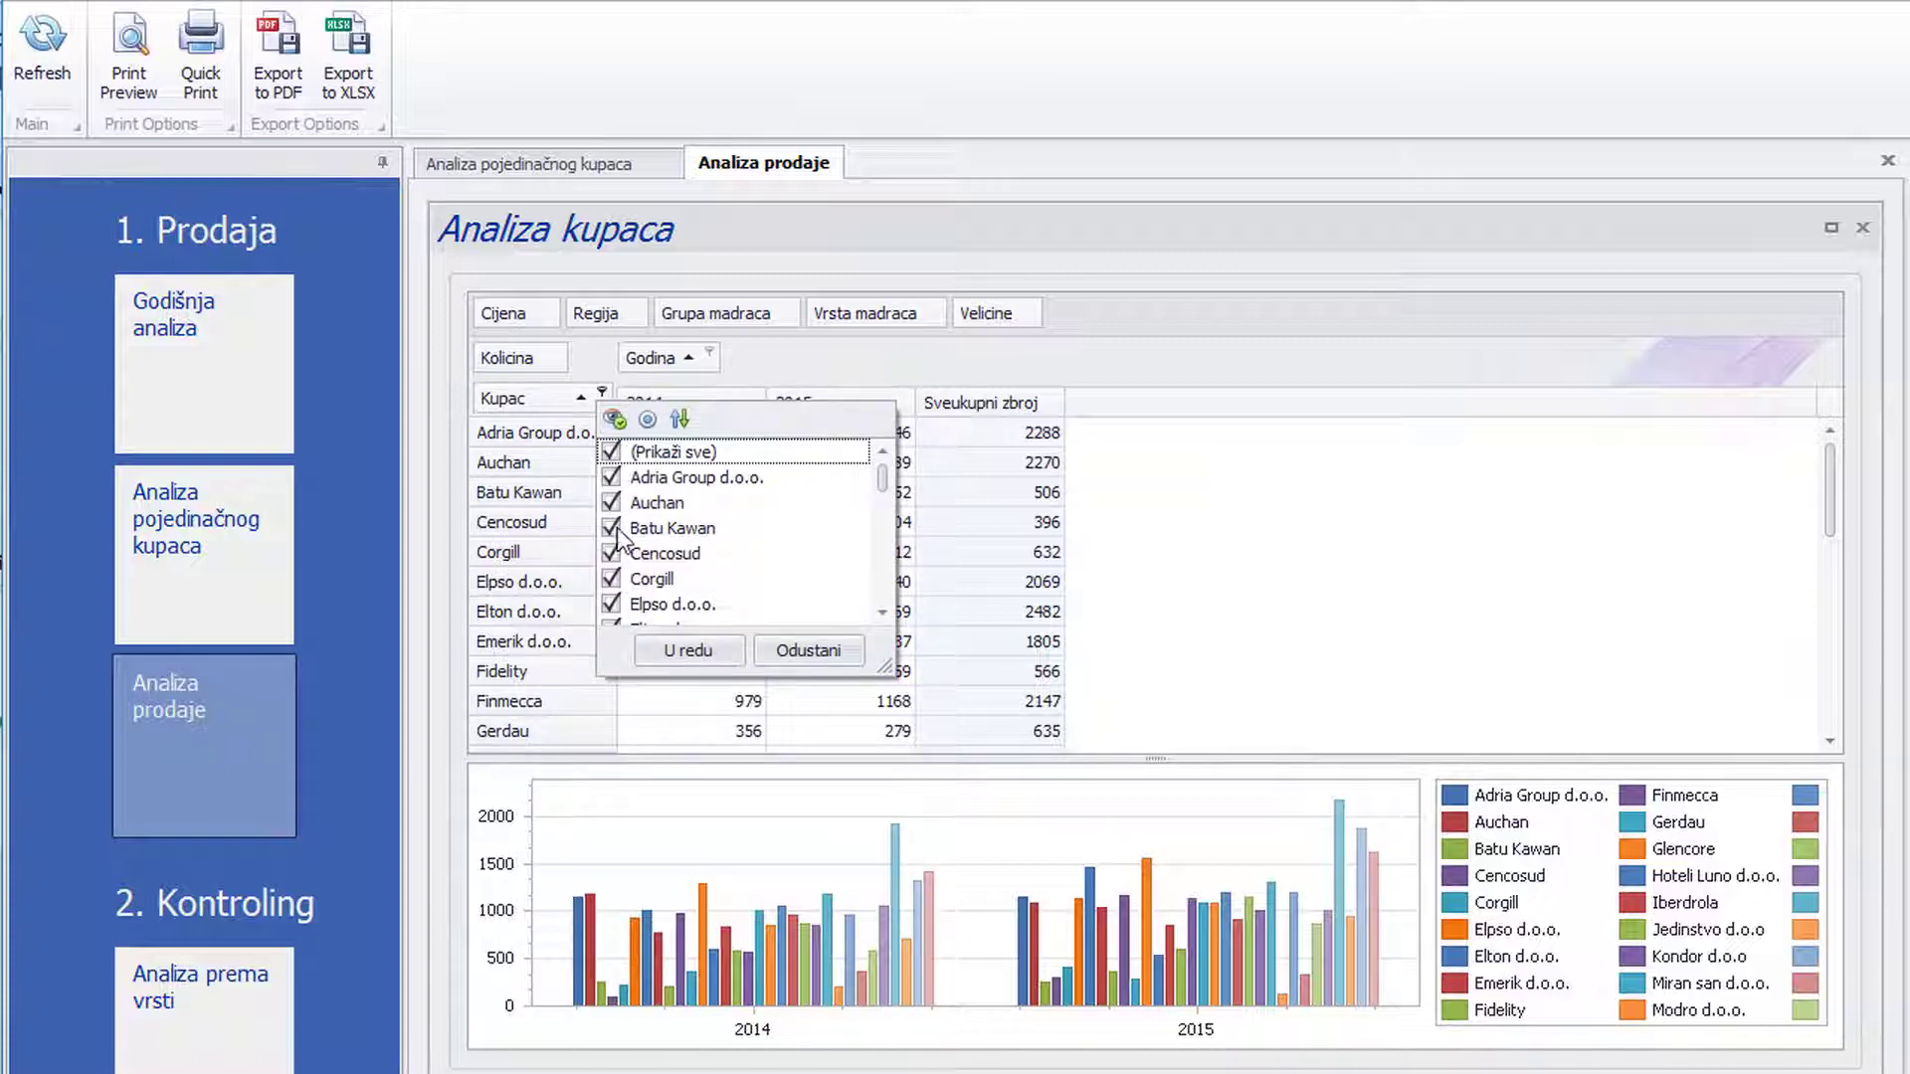
{"action": "left_click", "coordinate": [611, 453]}
{"action": "left_click", "coordinate": [612, 478]}
{"action": "left_click", "coordinate": [611, 502]}
{"action": "left_click", "coordinate": [611, 553]}
{"action": "left_click", "coordinate": [613, 580]}
{"action": "left_click", "coordinate": [690, 651]}
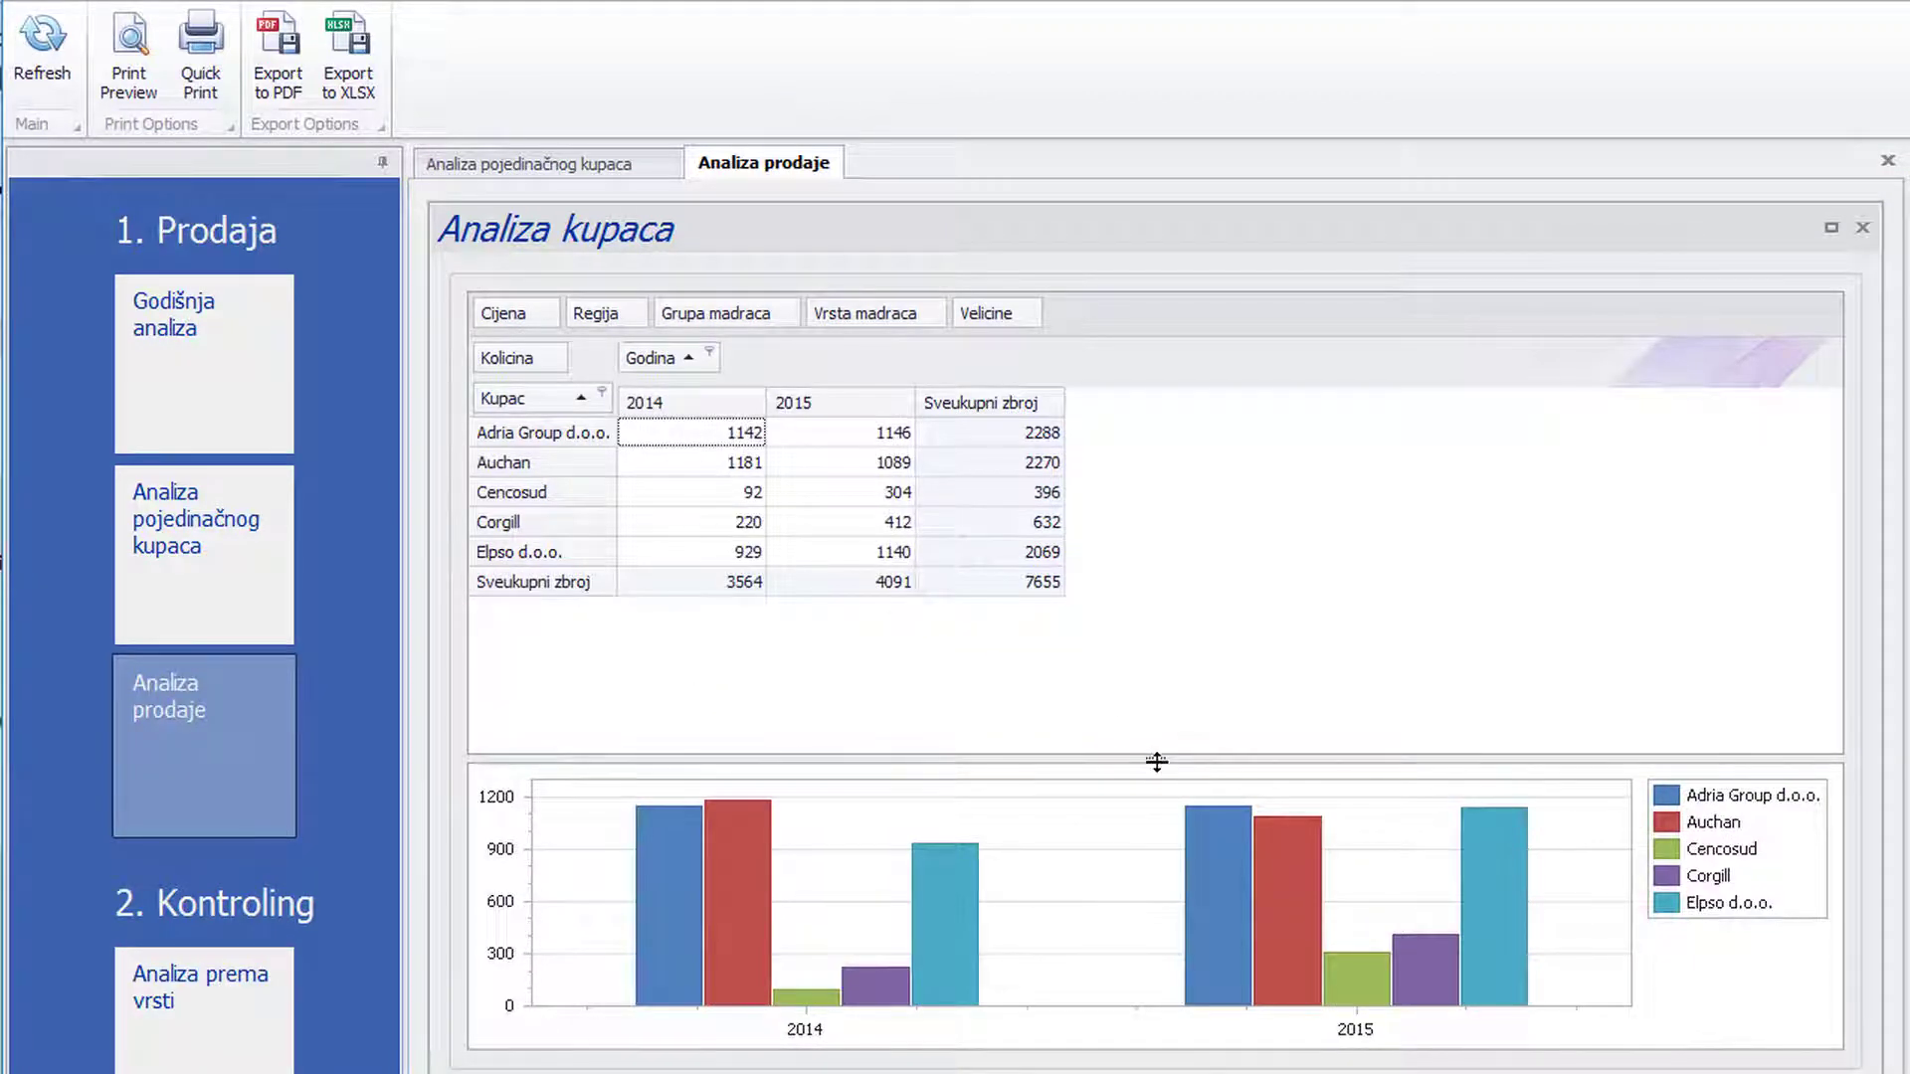
{"action": "left_click_drag", "start_coordinate": [1151, 759], "coordinate": [1166, 609]}
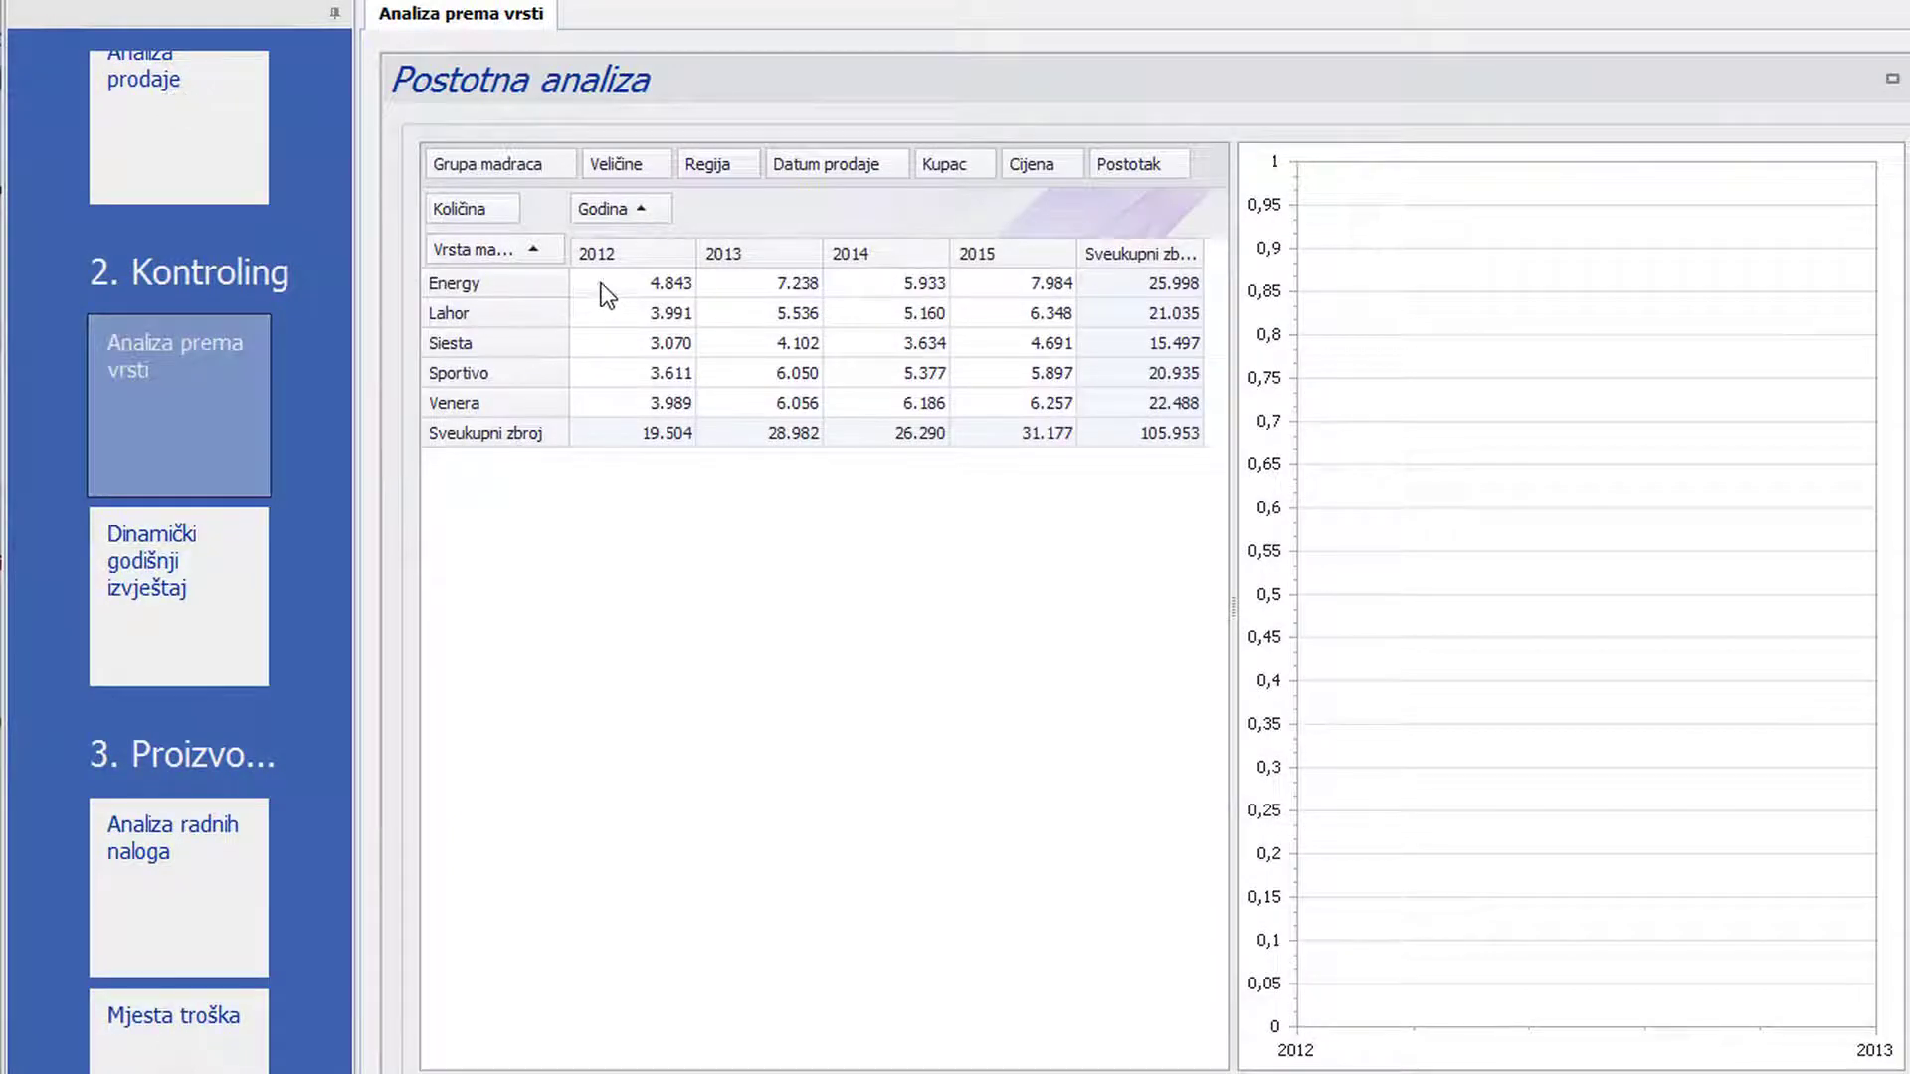
Step: Chart the 2012 to 2015 quantities of all five mattress types in Postotna analiza, and widen the pivot table over the chart area
{"action": "left_click_drag", "start_coordinate": [647, 284], "coordinate": [1001, 404]}
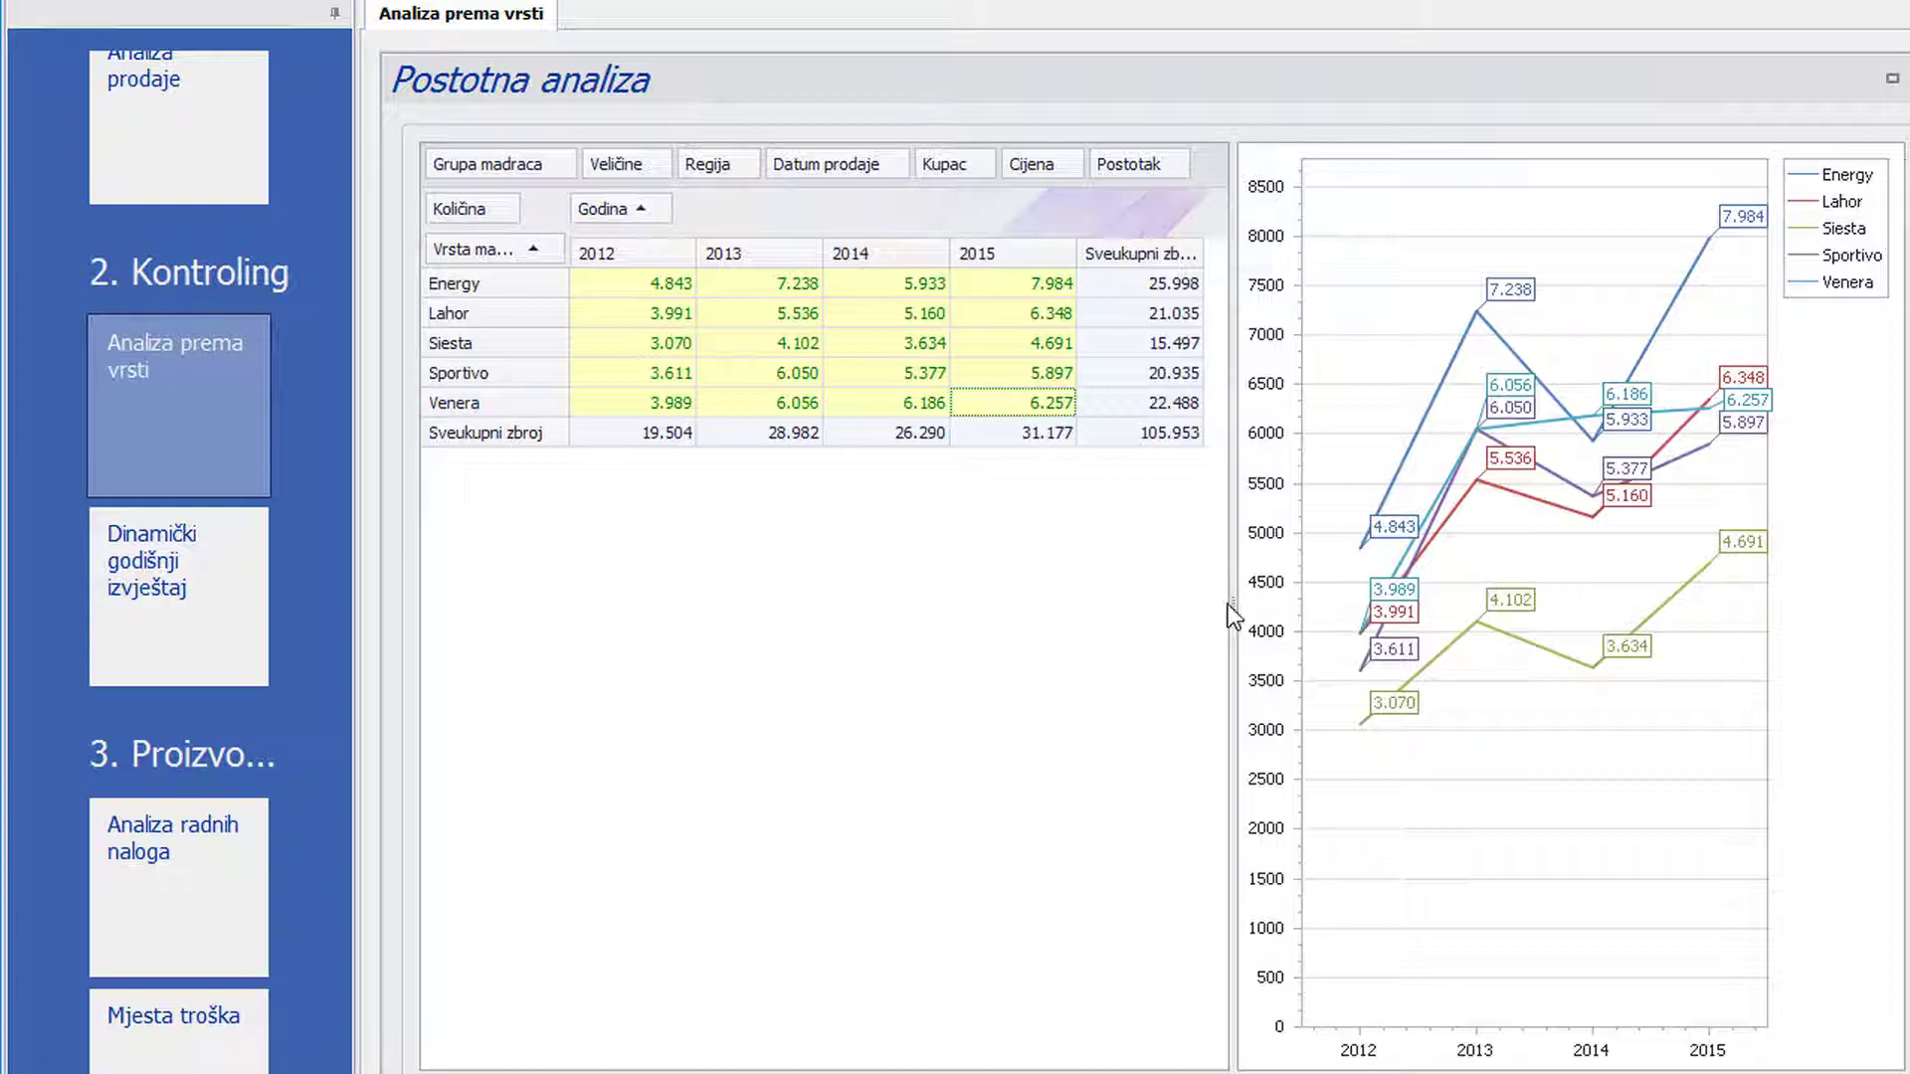
{"action": "left_click_drag", "start_coordinate": [1231, 603], "coordinate": [1902, 610]}
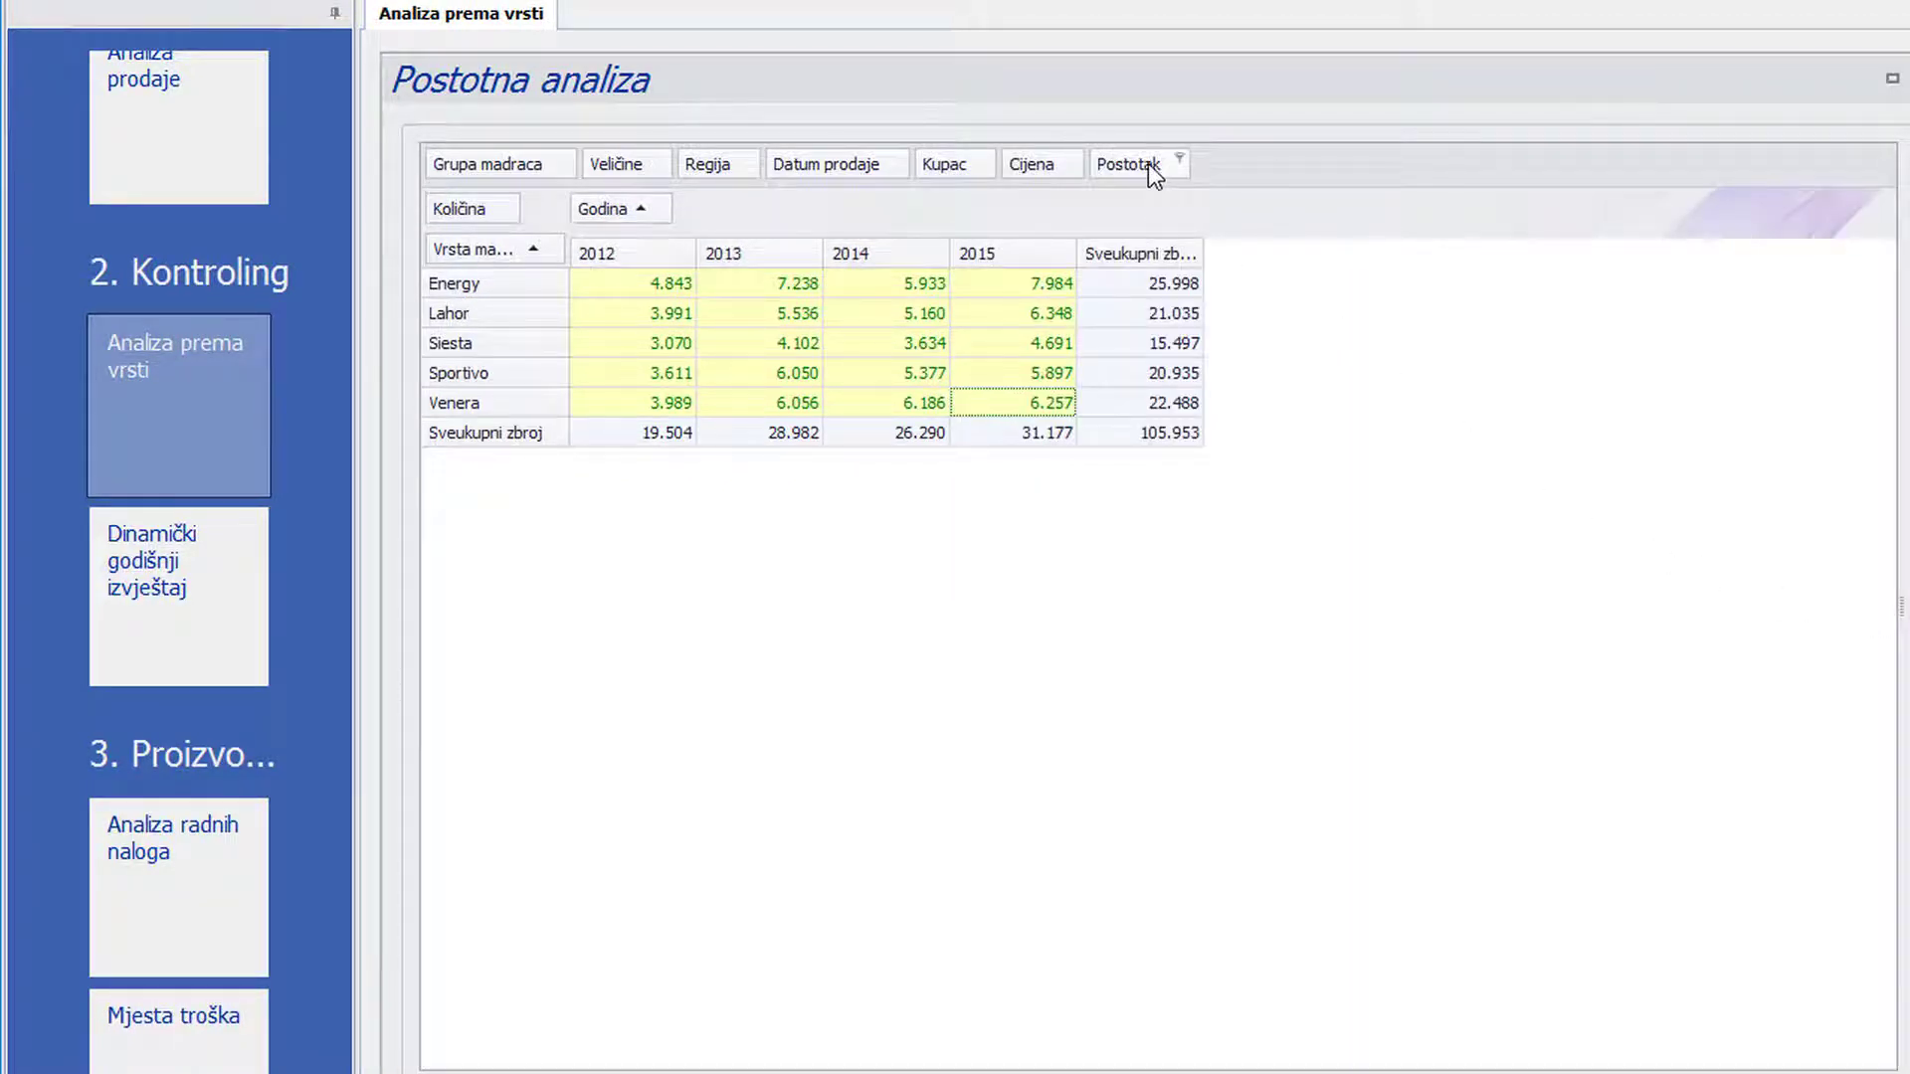
Step: Add the Postotak field beside Količina in the data area with narrower value columns, and select the Siesta row
{"action": "left_click_drag", "start_coordinate": [1142, 163], "coordinate": [563, 199]}
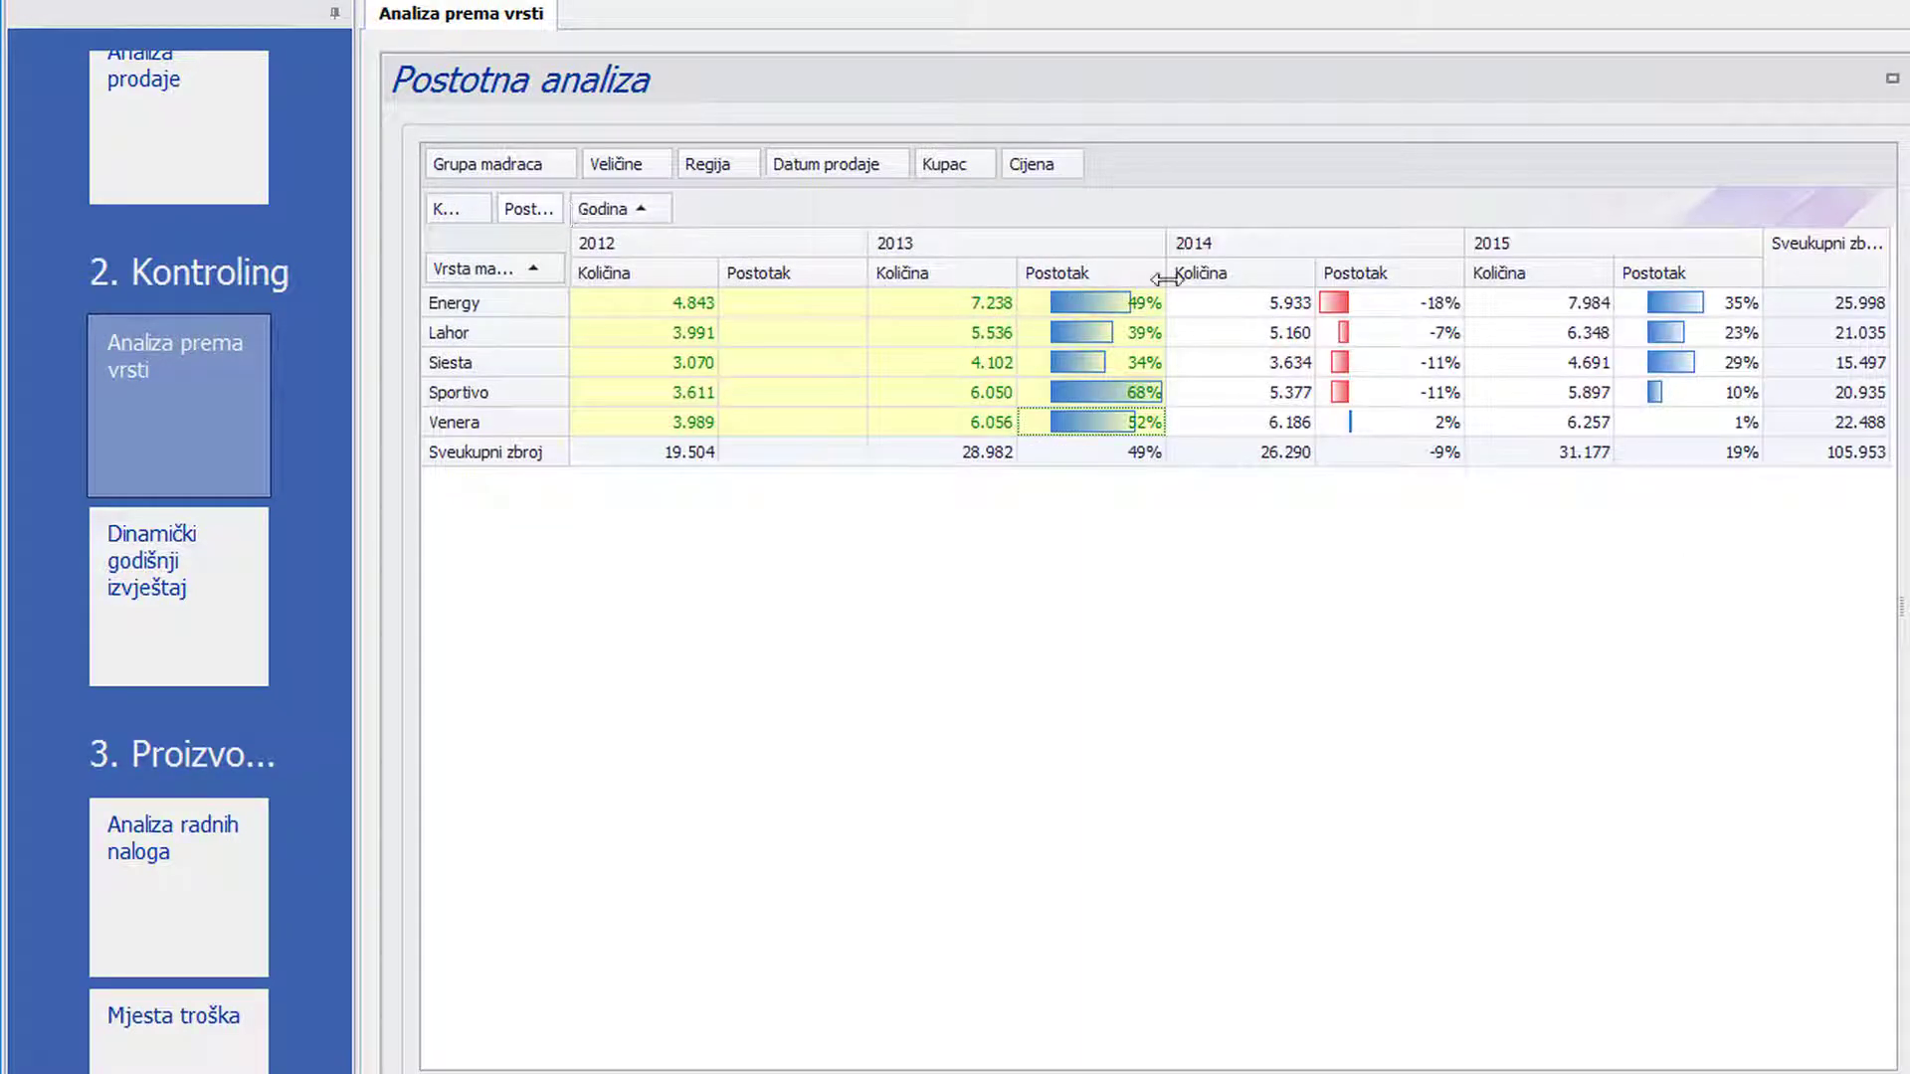
{"action": "left_click_drag", "start_coordinate": [1469, 273], "coordinate": [1447, 273]}
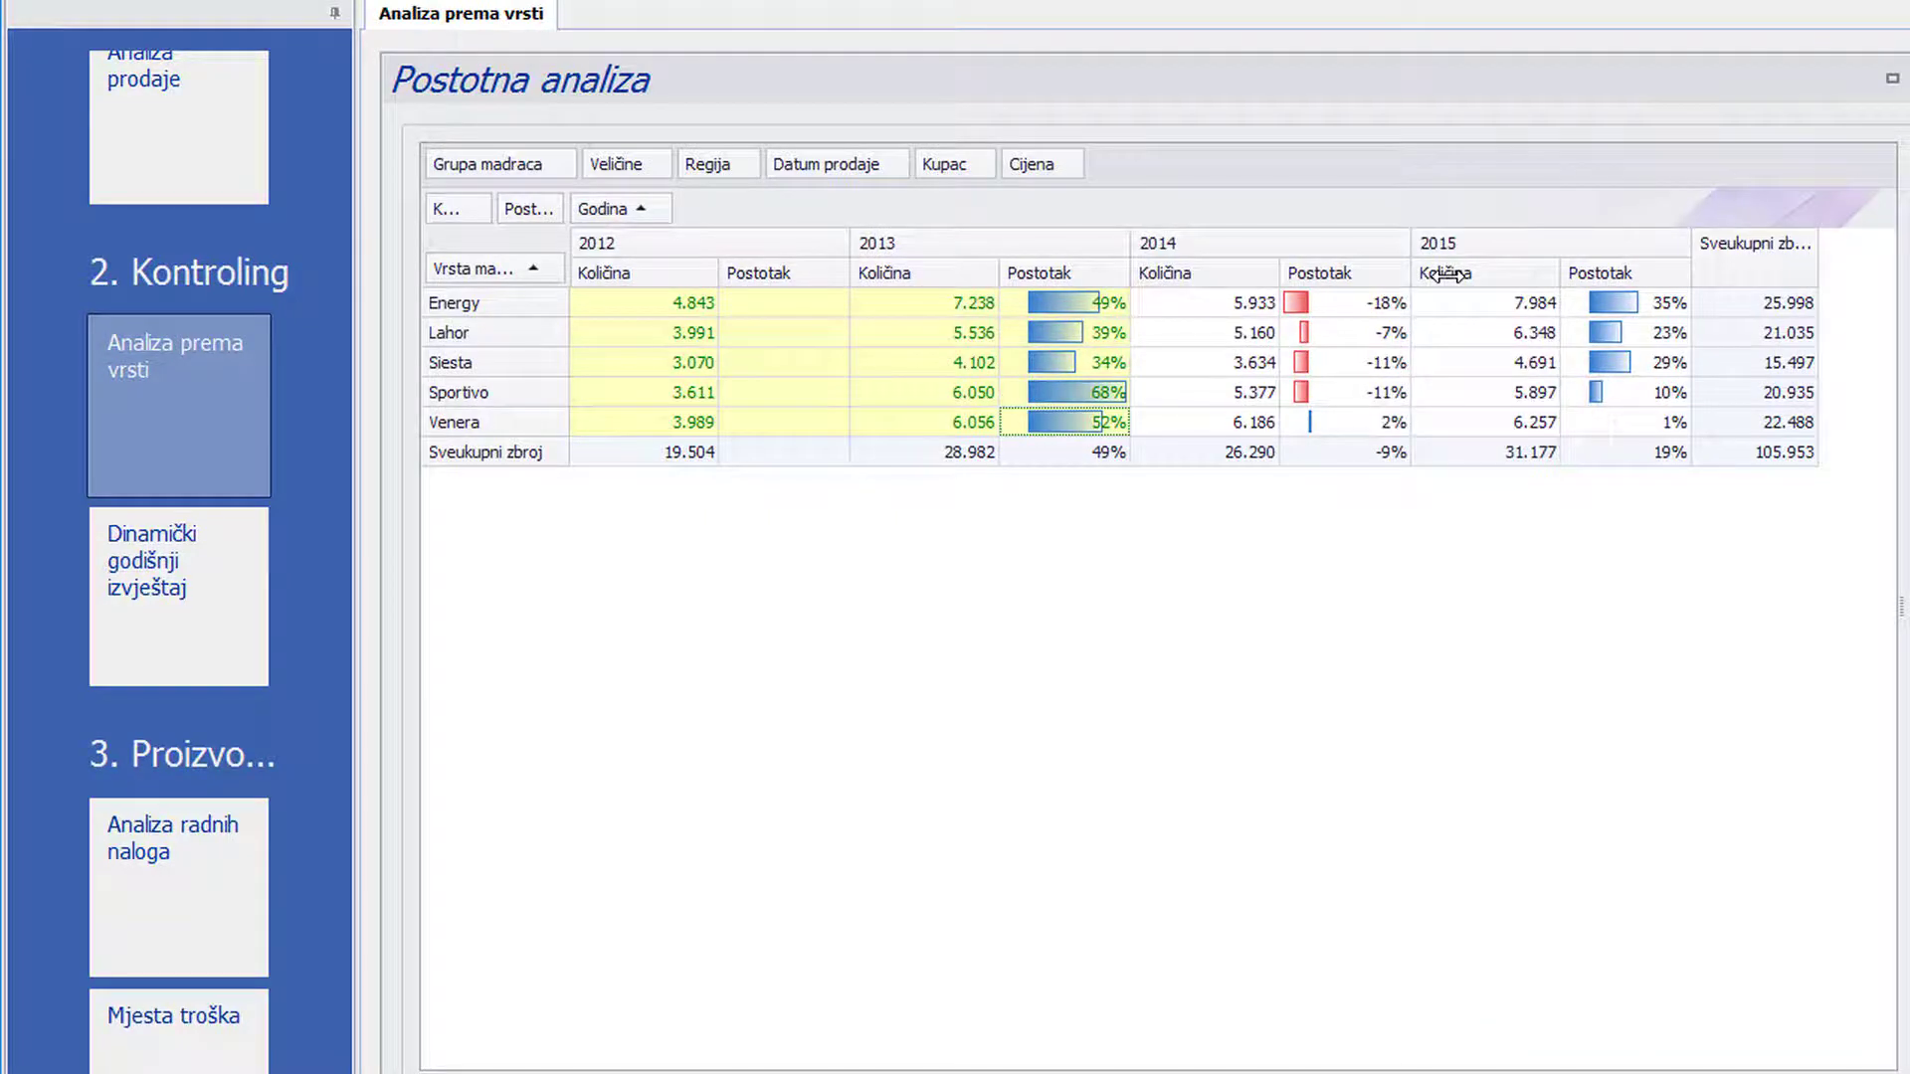
{"action": "left_click", "coordinate": [486, 366]}
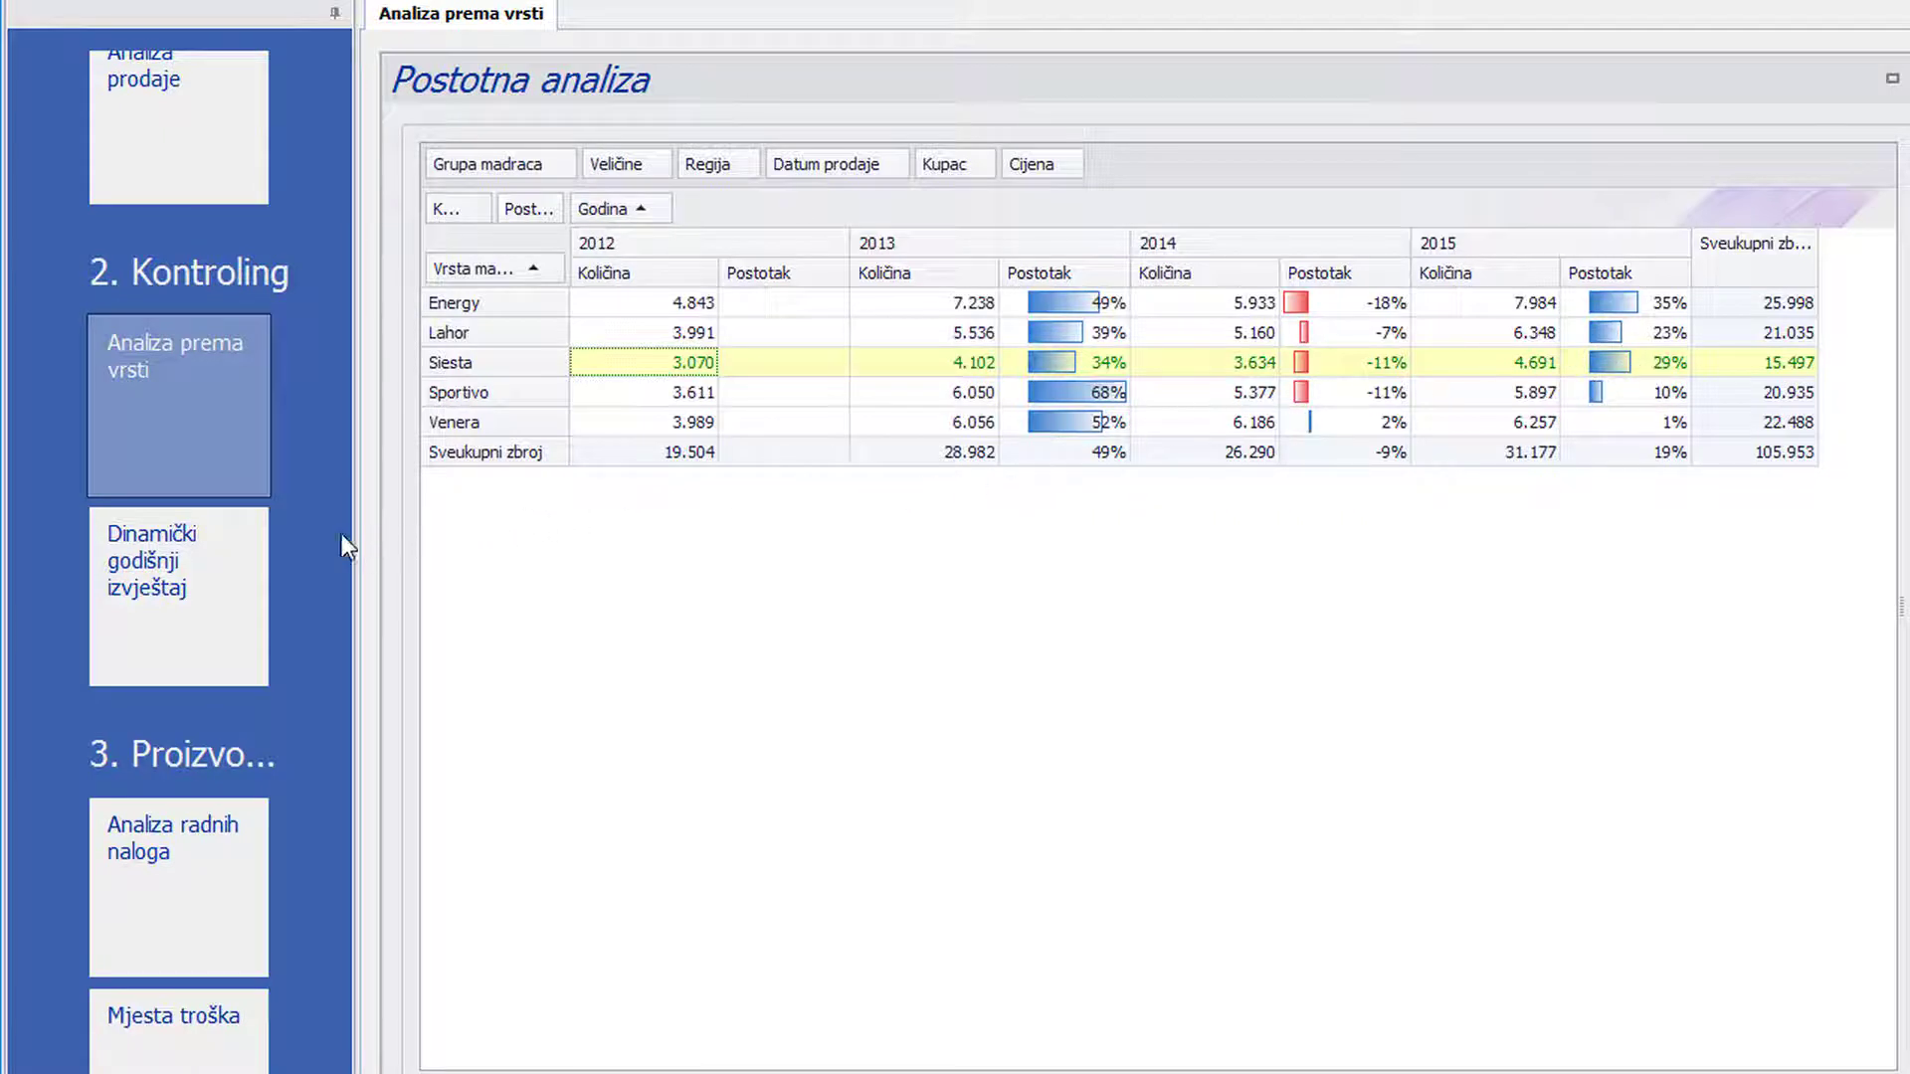
Step: Open the Dinamički godišnji izvještaj report and filter Godina to 2015 only
{"action": "left_click", "coordinate": [189, 571]}
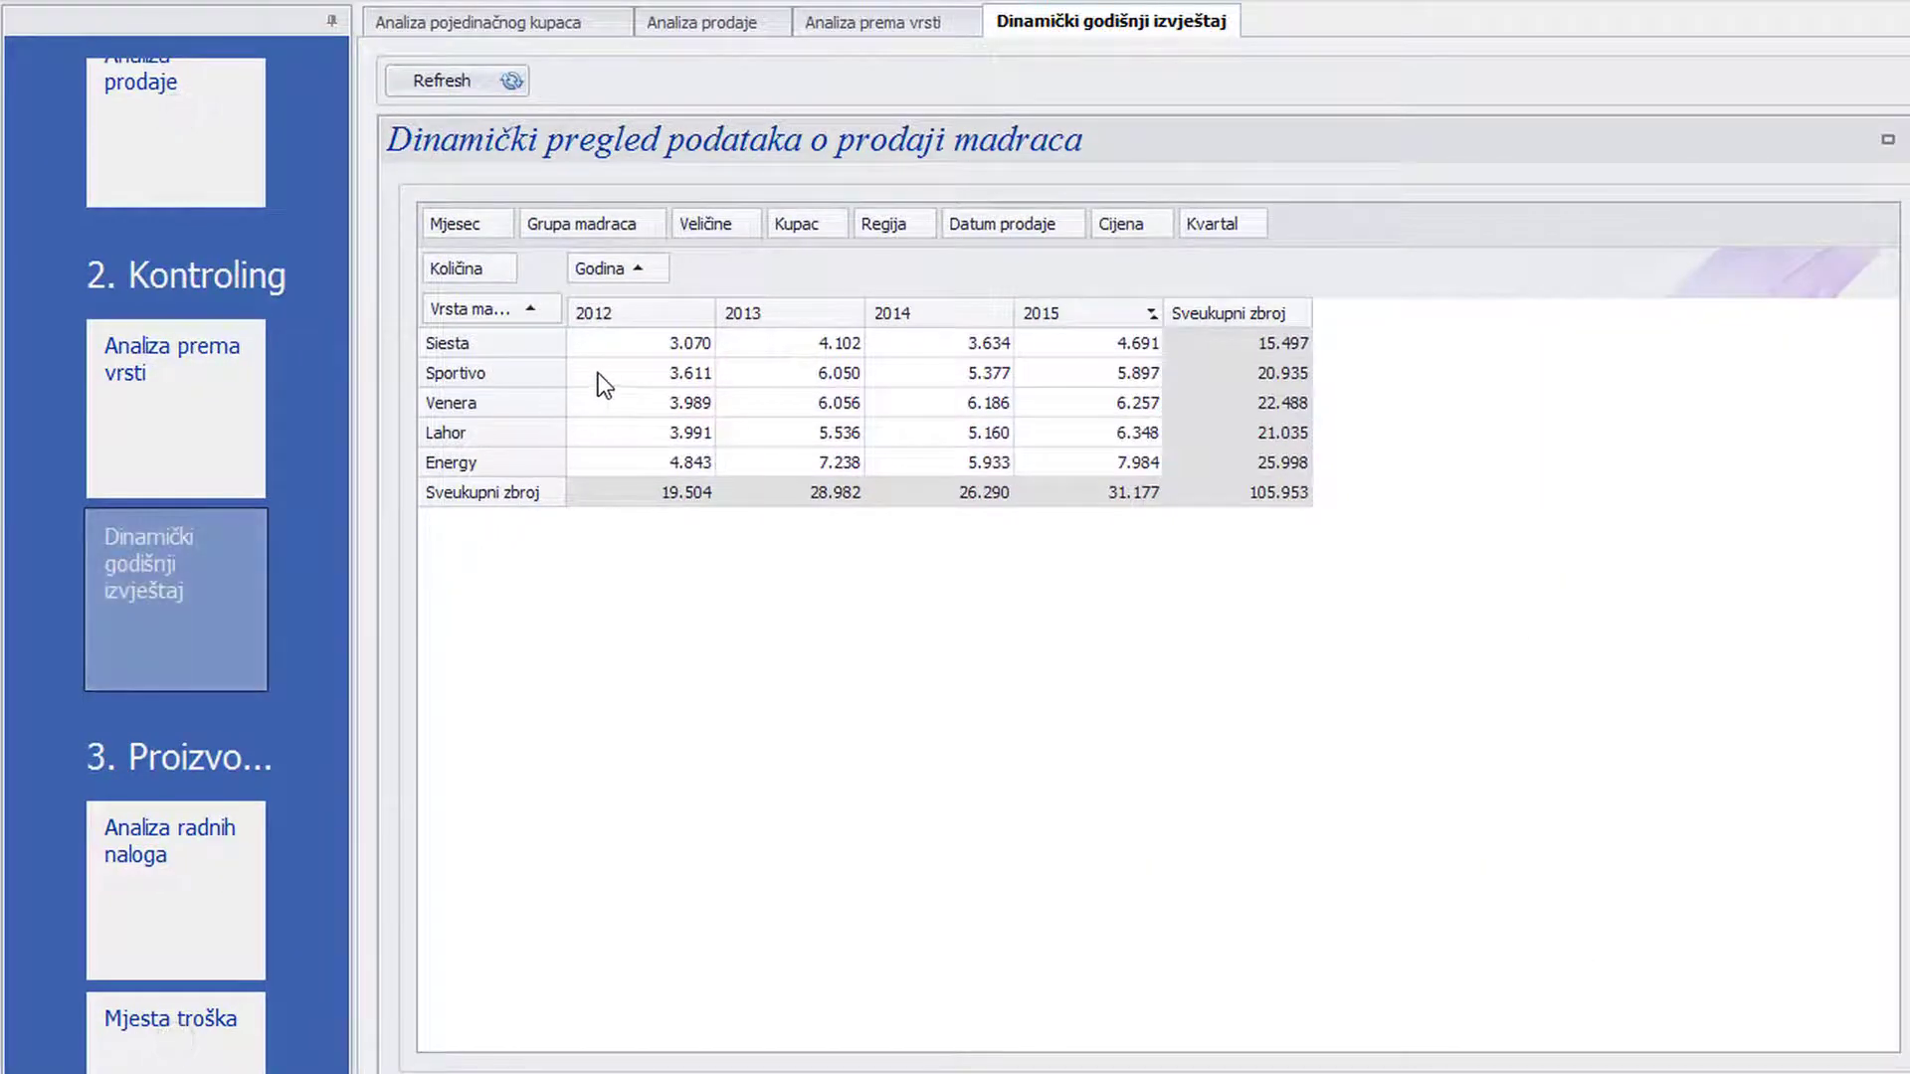
{"action": "left_click", "coordinate": [659, 261]}
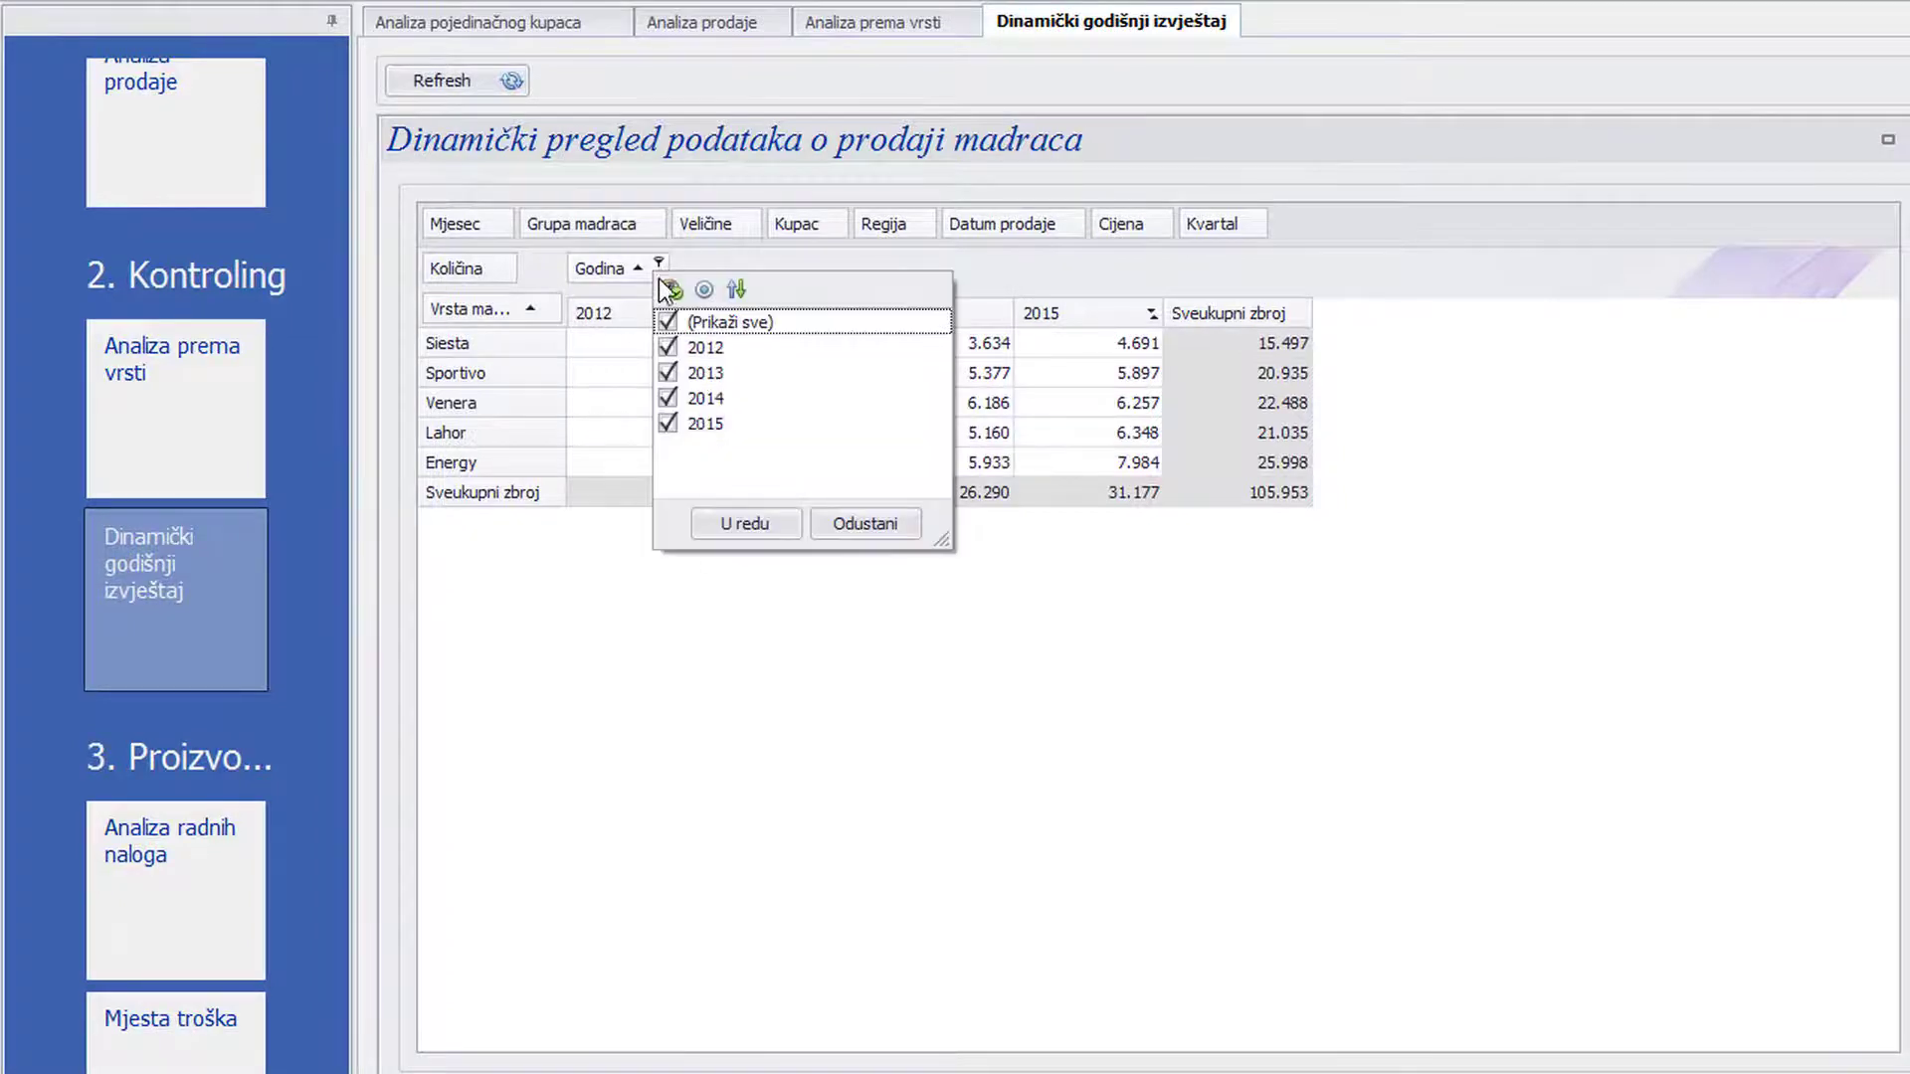
{"action": "left_click", "coordinate": [666, 320]}
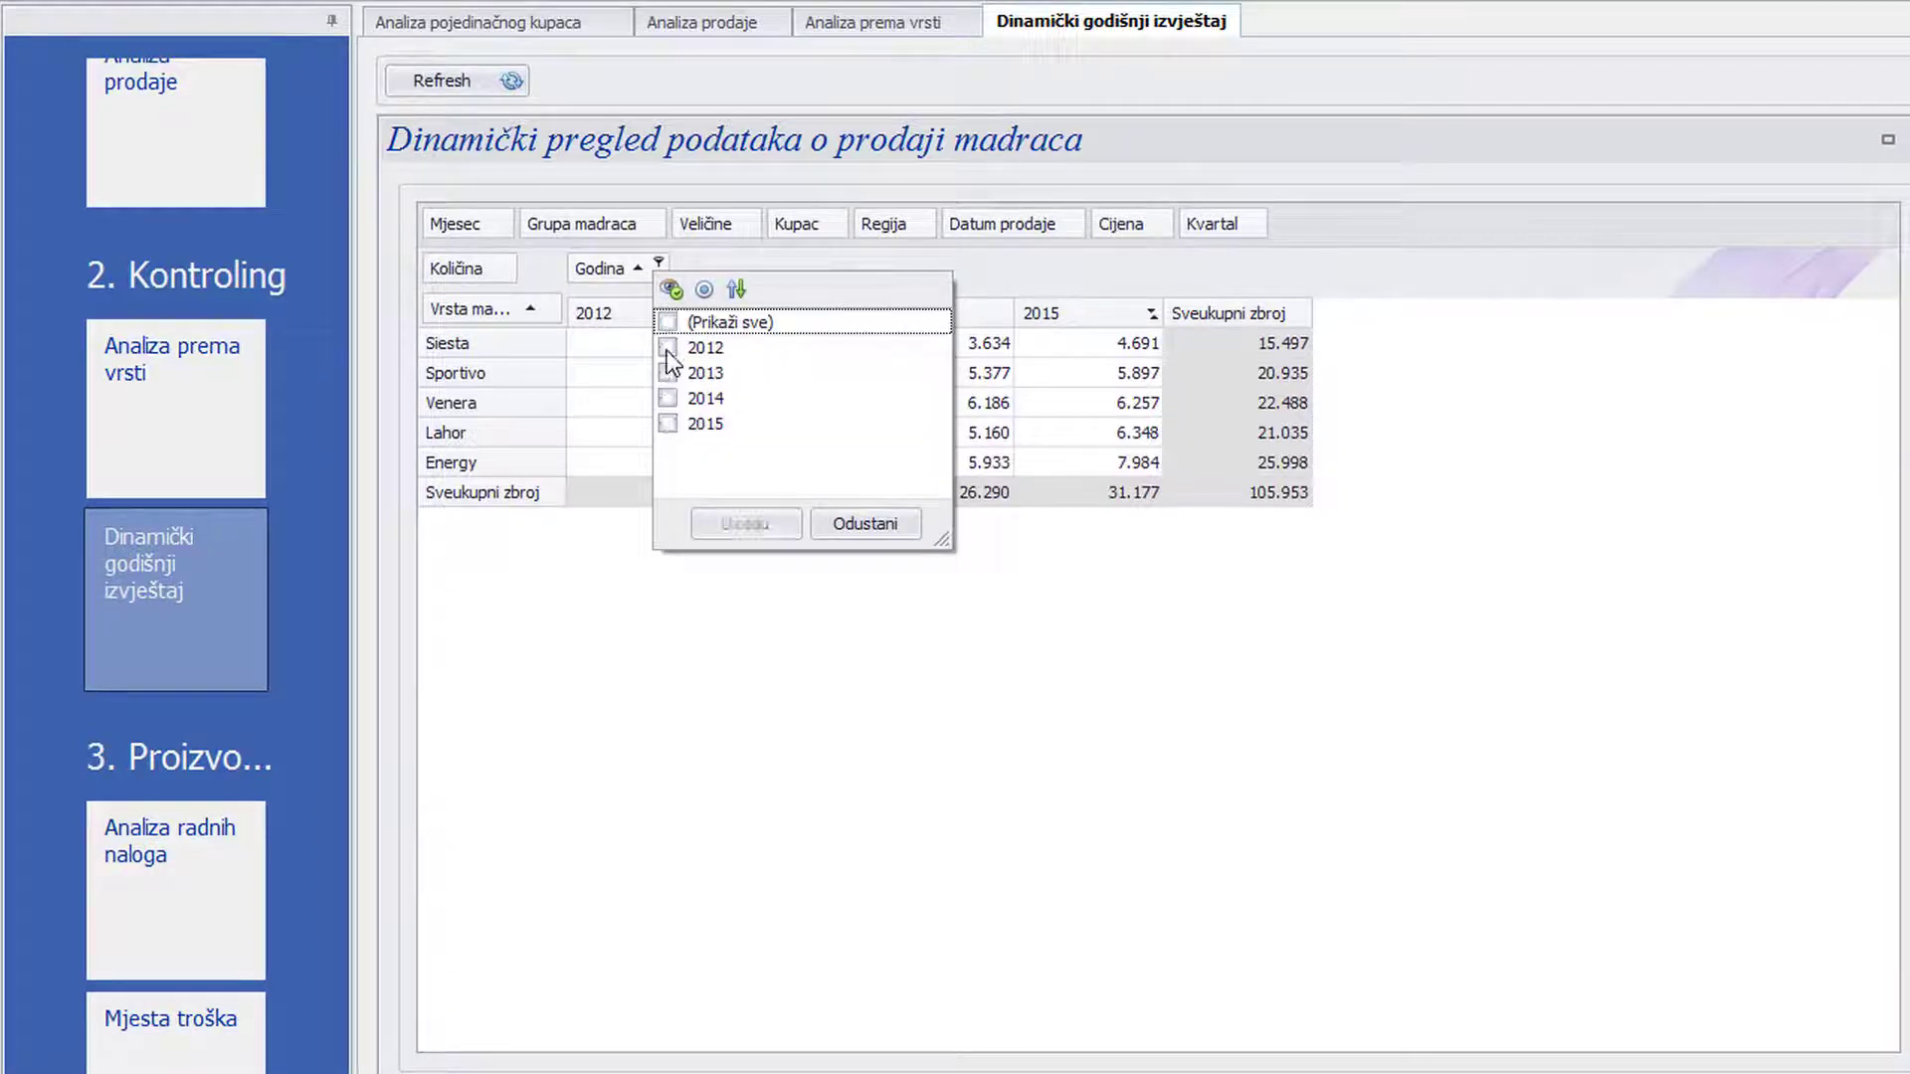
{"action": "left_click", "coordinate": [668, 423]}
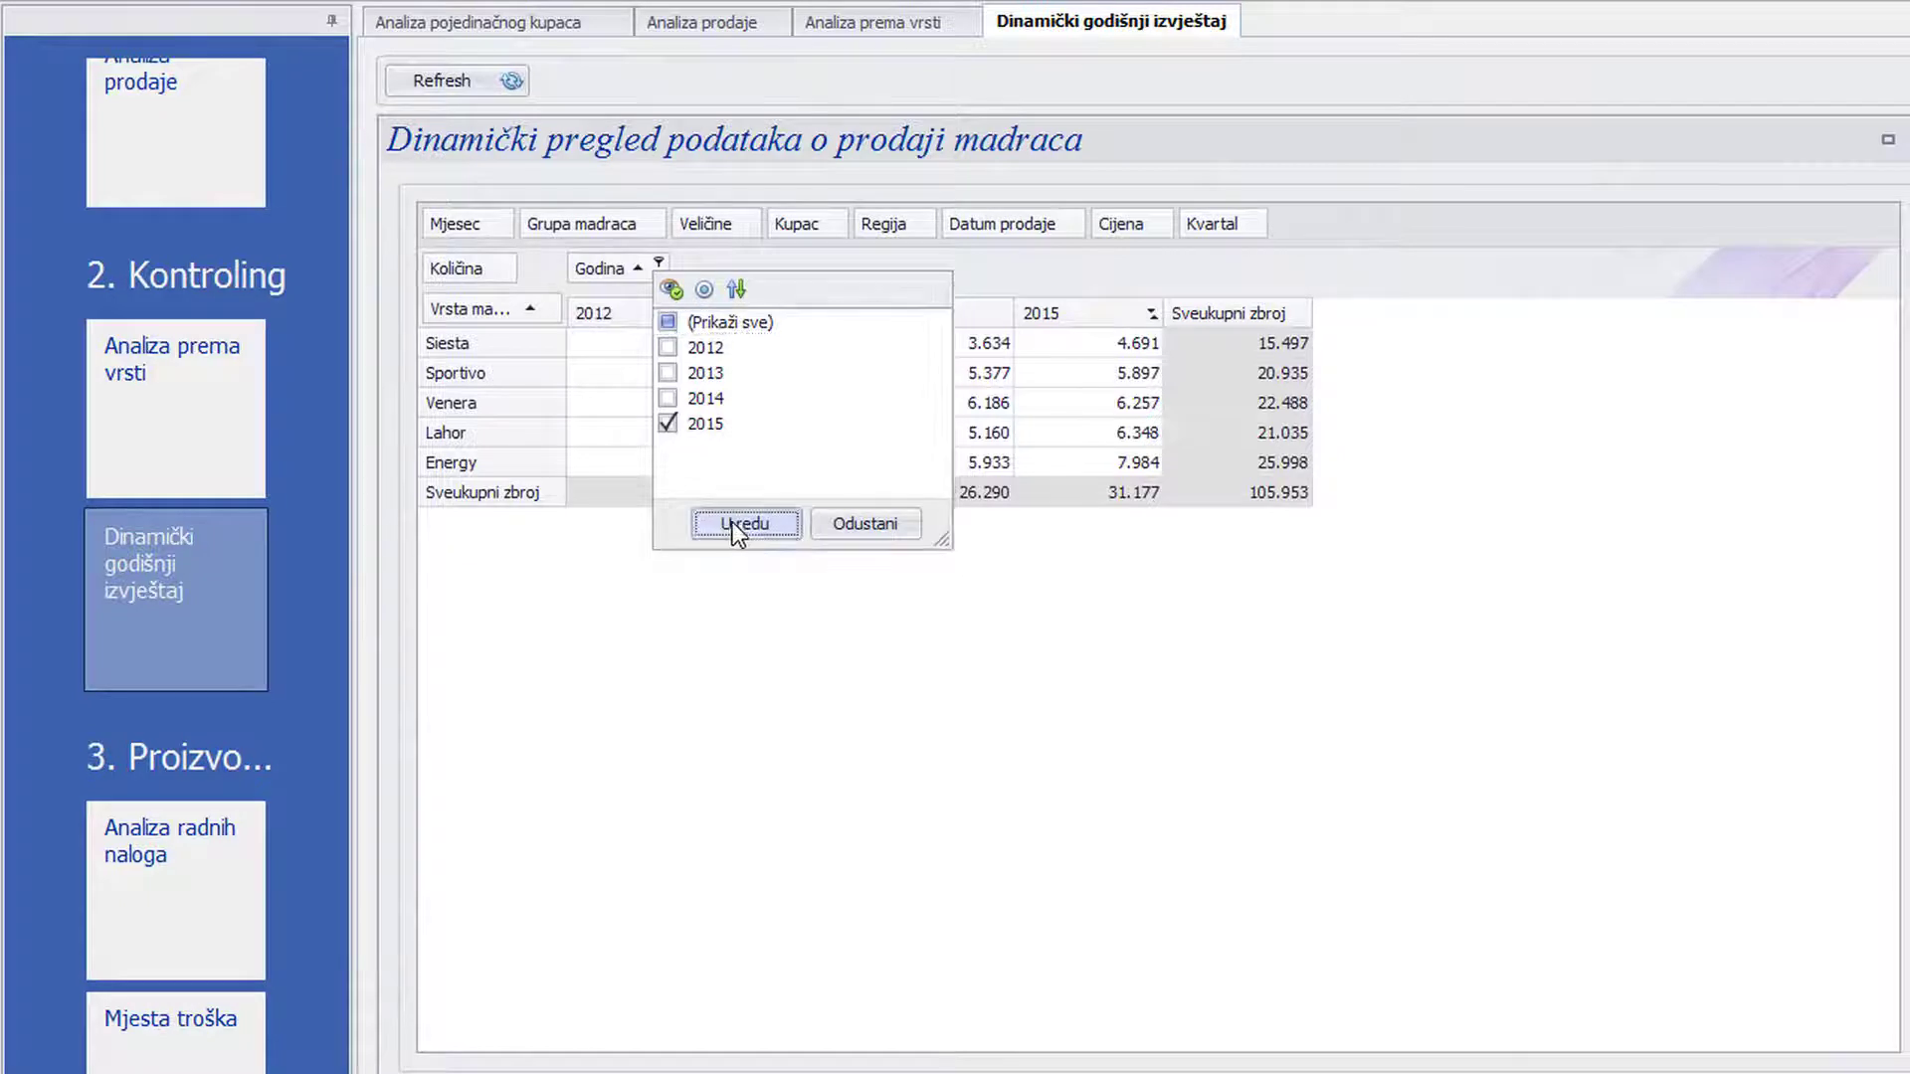
{"action": "left_click", "coordinate": [732, 522]}
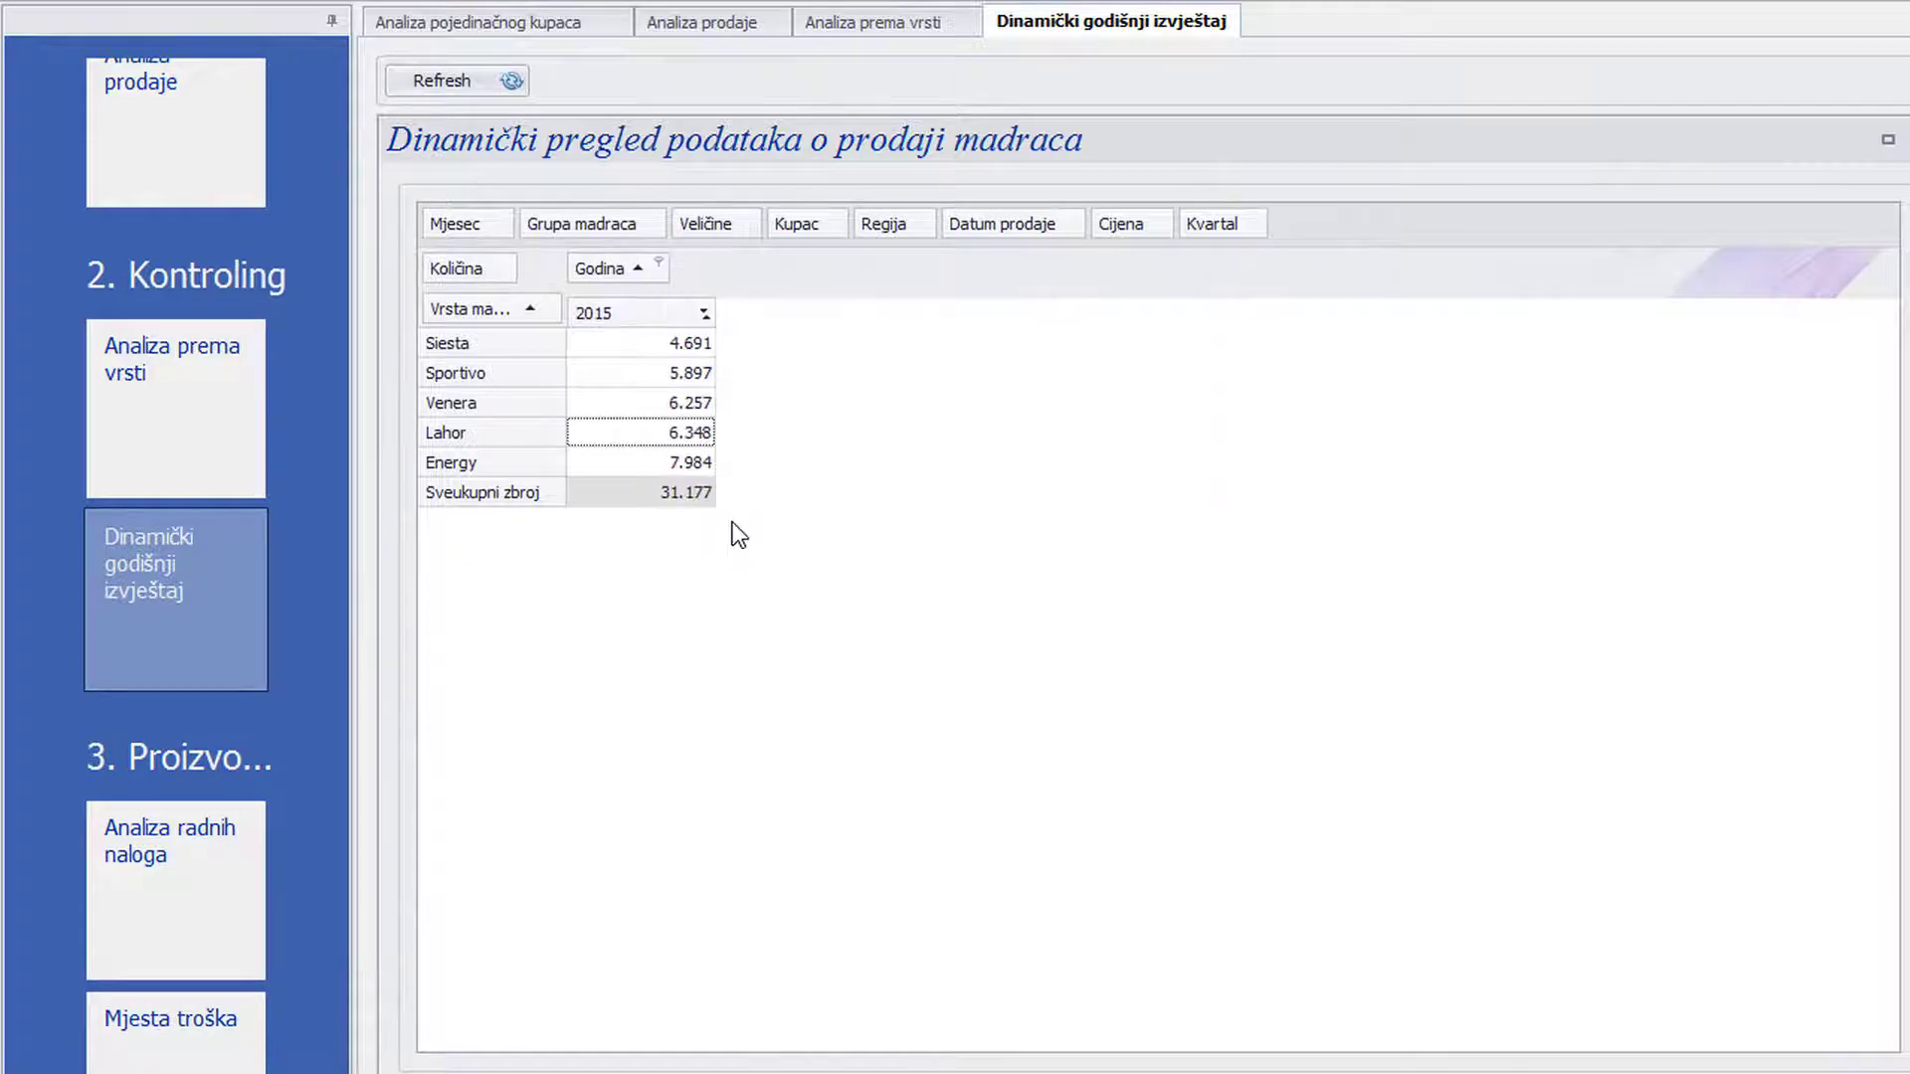
Step: Apply light-blue gradient data bars to the 2015 quantities and reverse the sort order of the mattress types to descending
{"action": "right_click", "coordinate": [619, 348]}
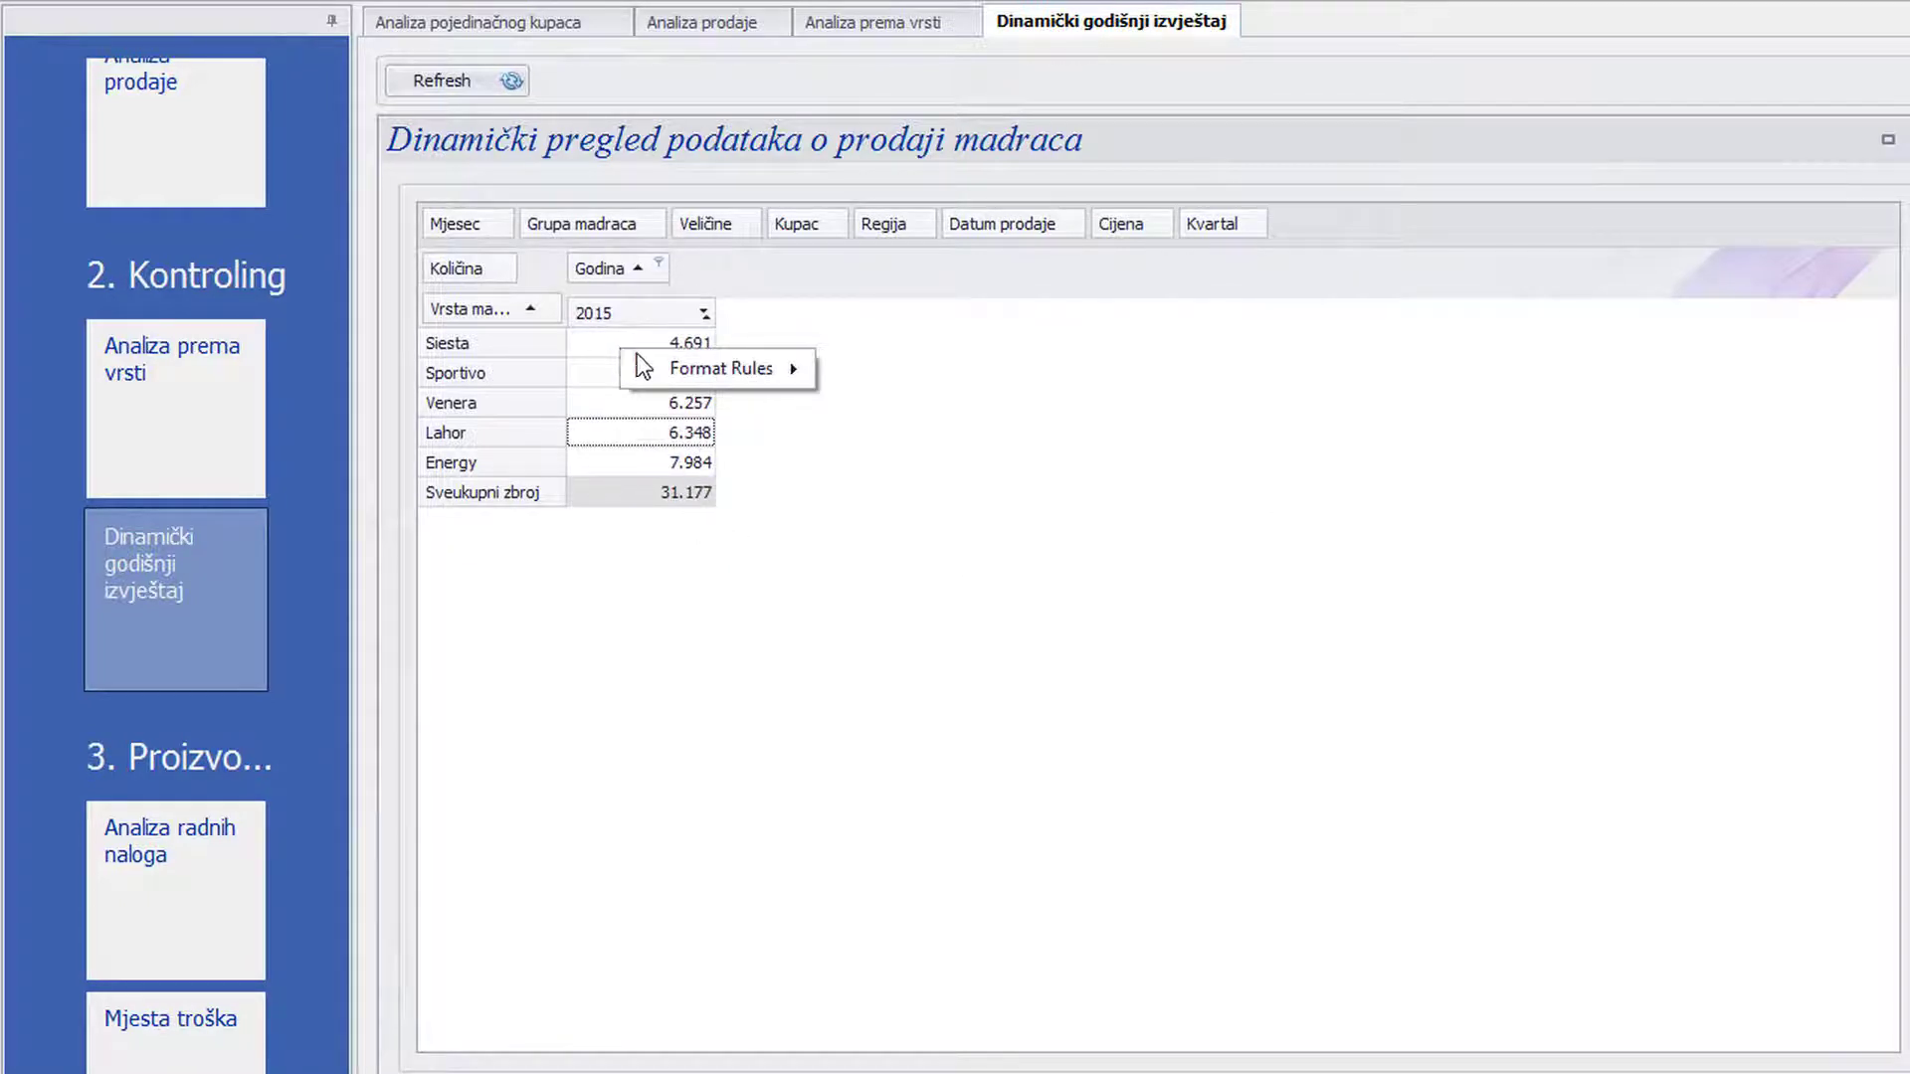
{"action": "mouse_move", "coordinate": [691, 376]}
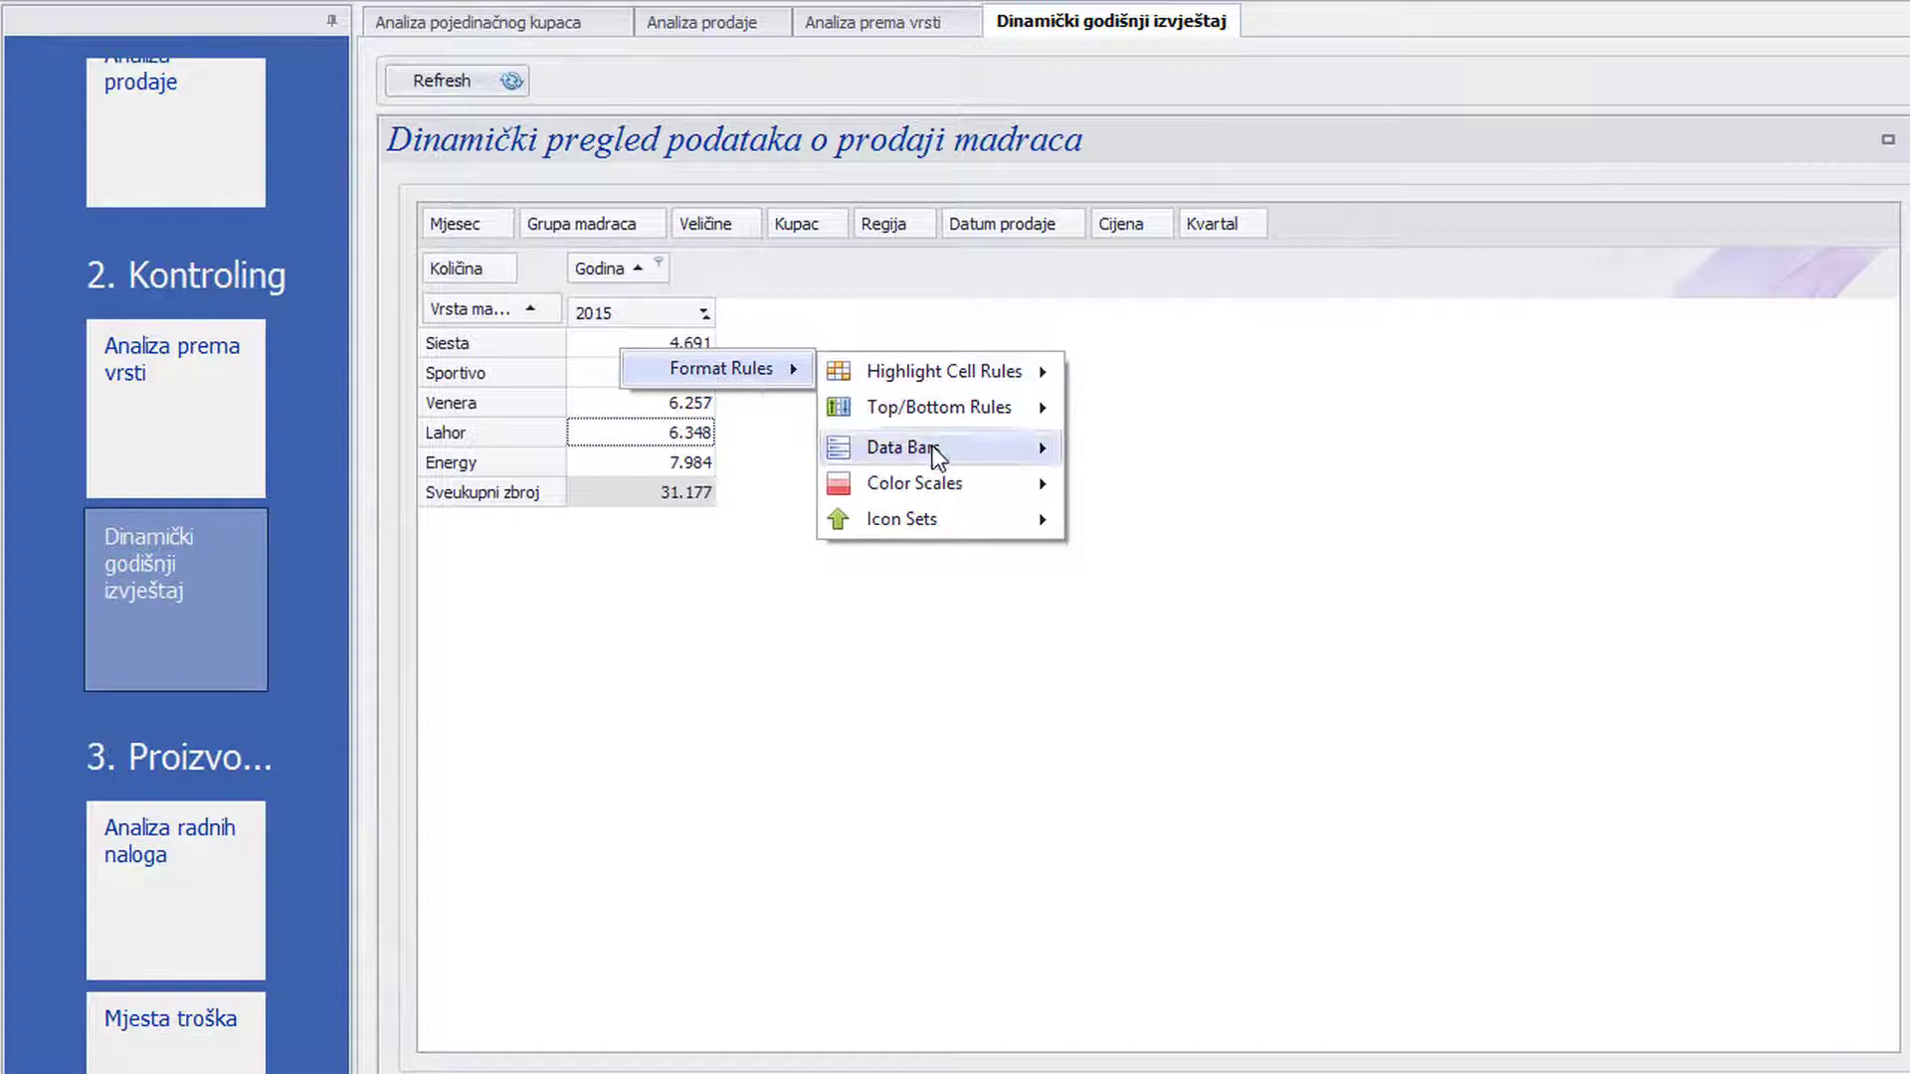
{"action": "mouse_move", "coordinate": [945, 456]}
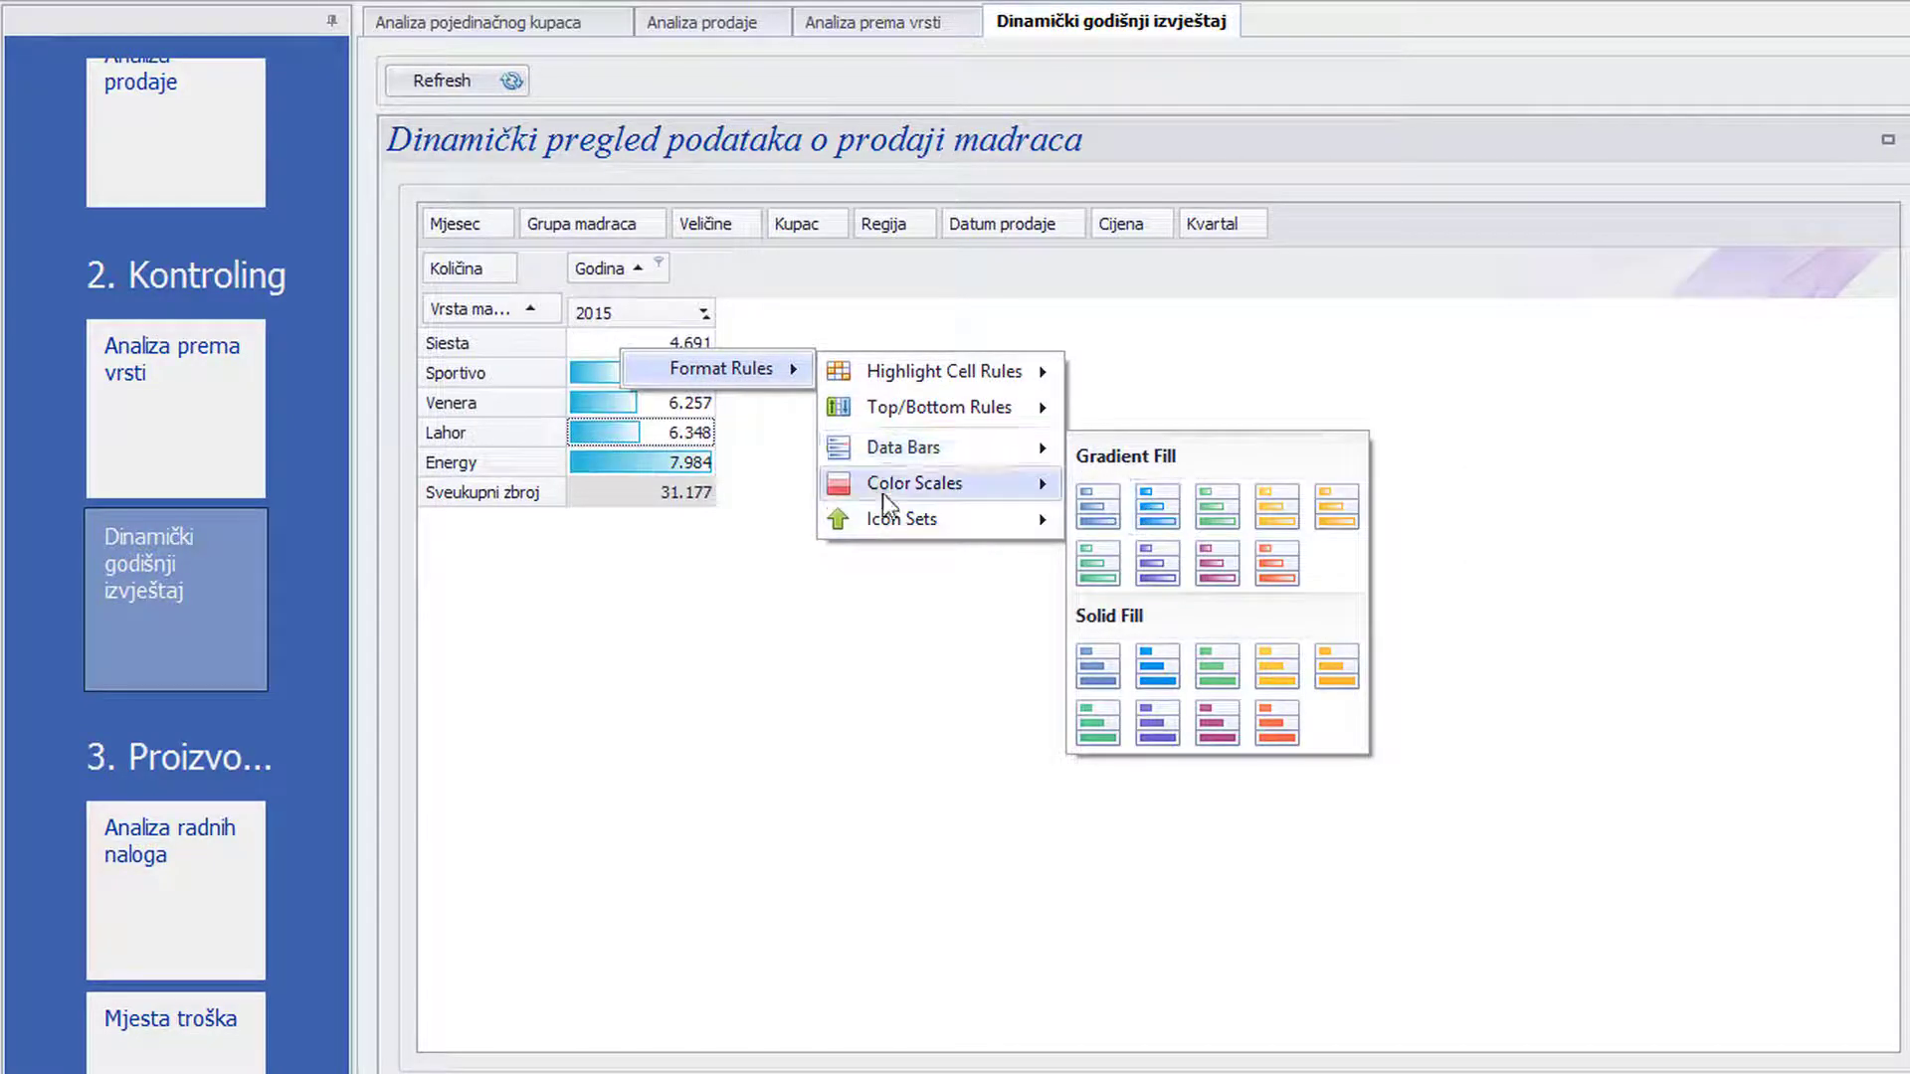
{"action": "left_click", "coordinate": [665, 438]}
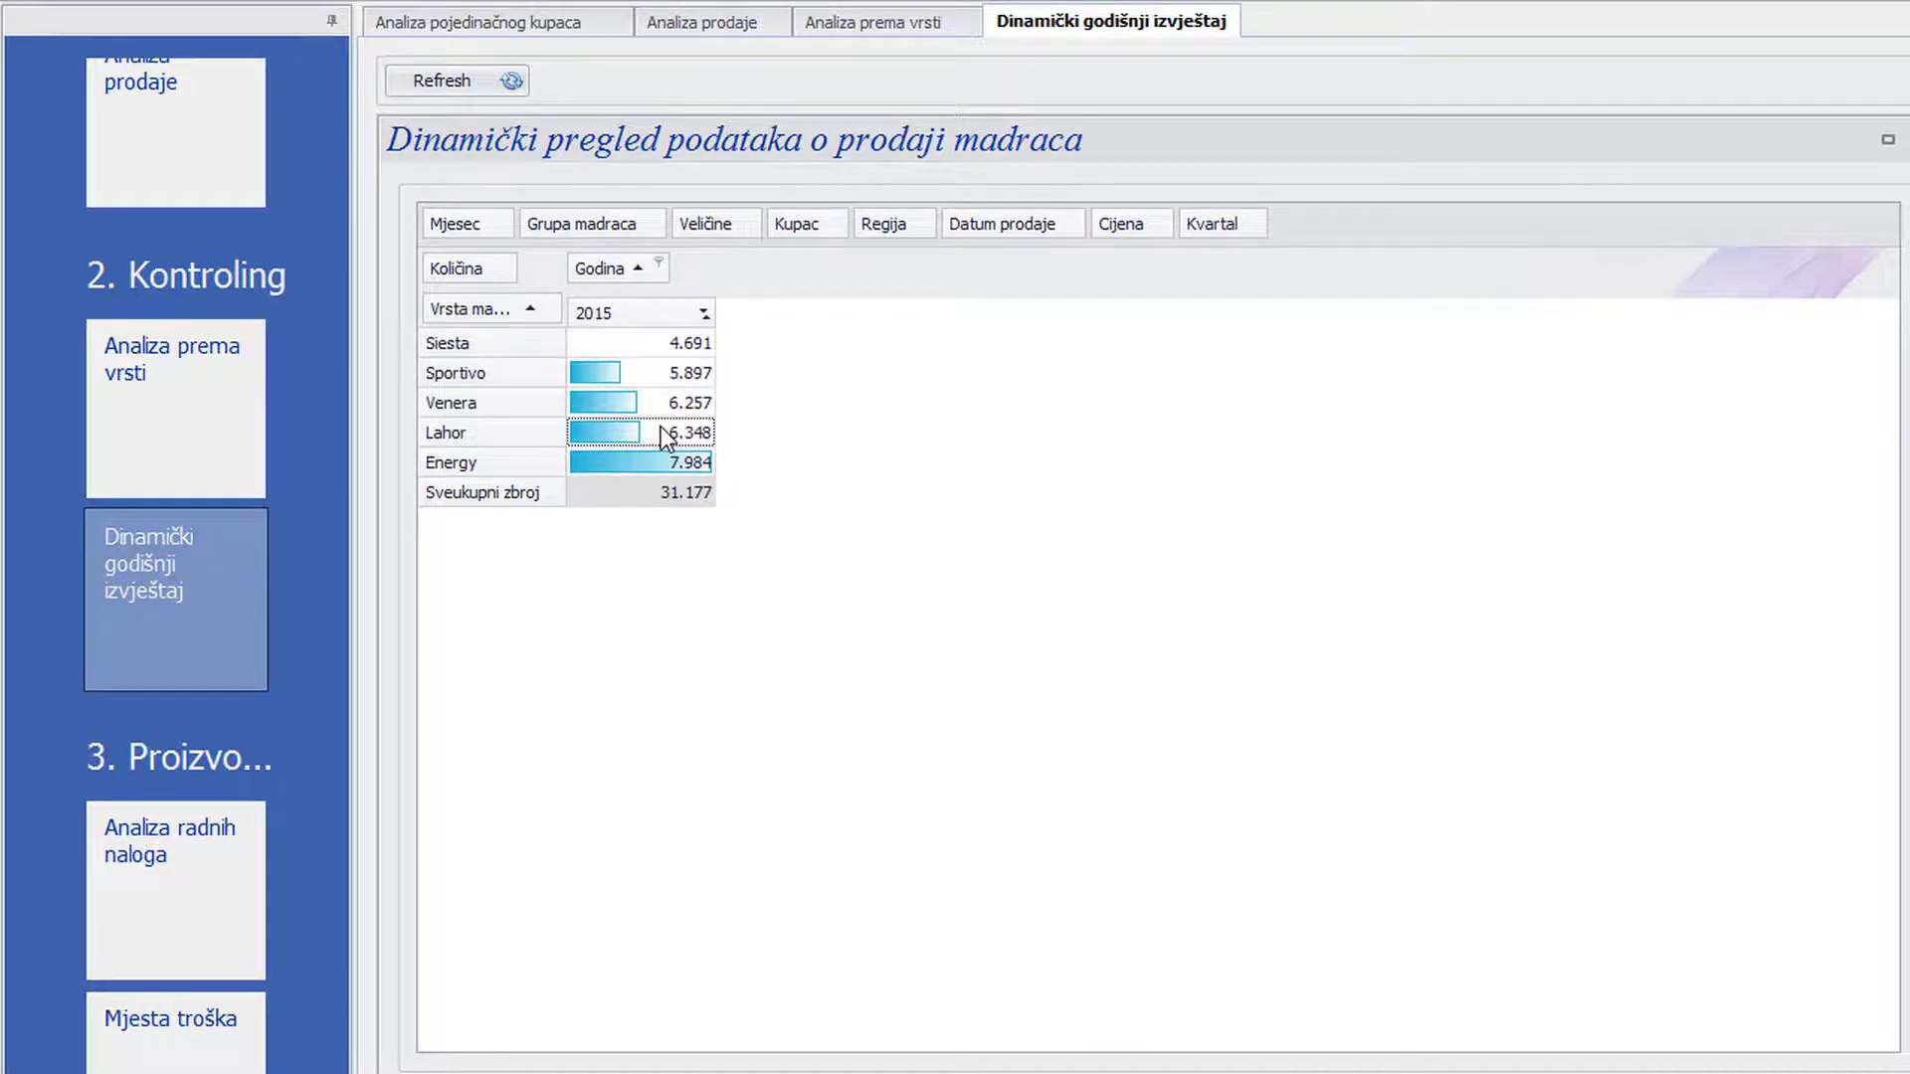
{"action": "left_click", "coordinate": [527, 308]}
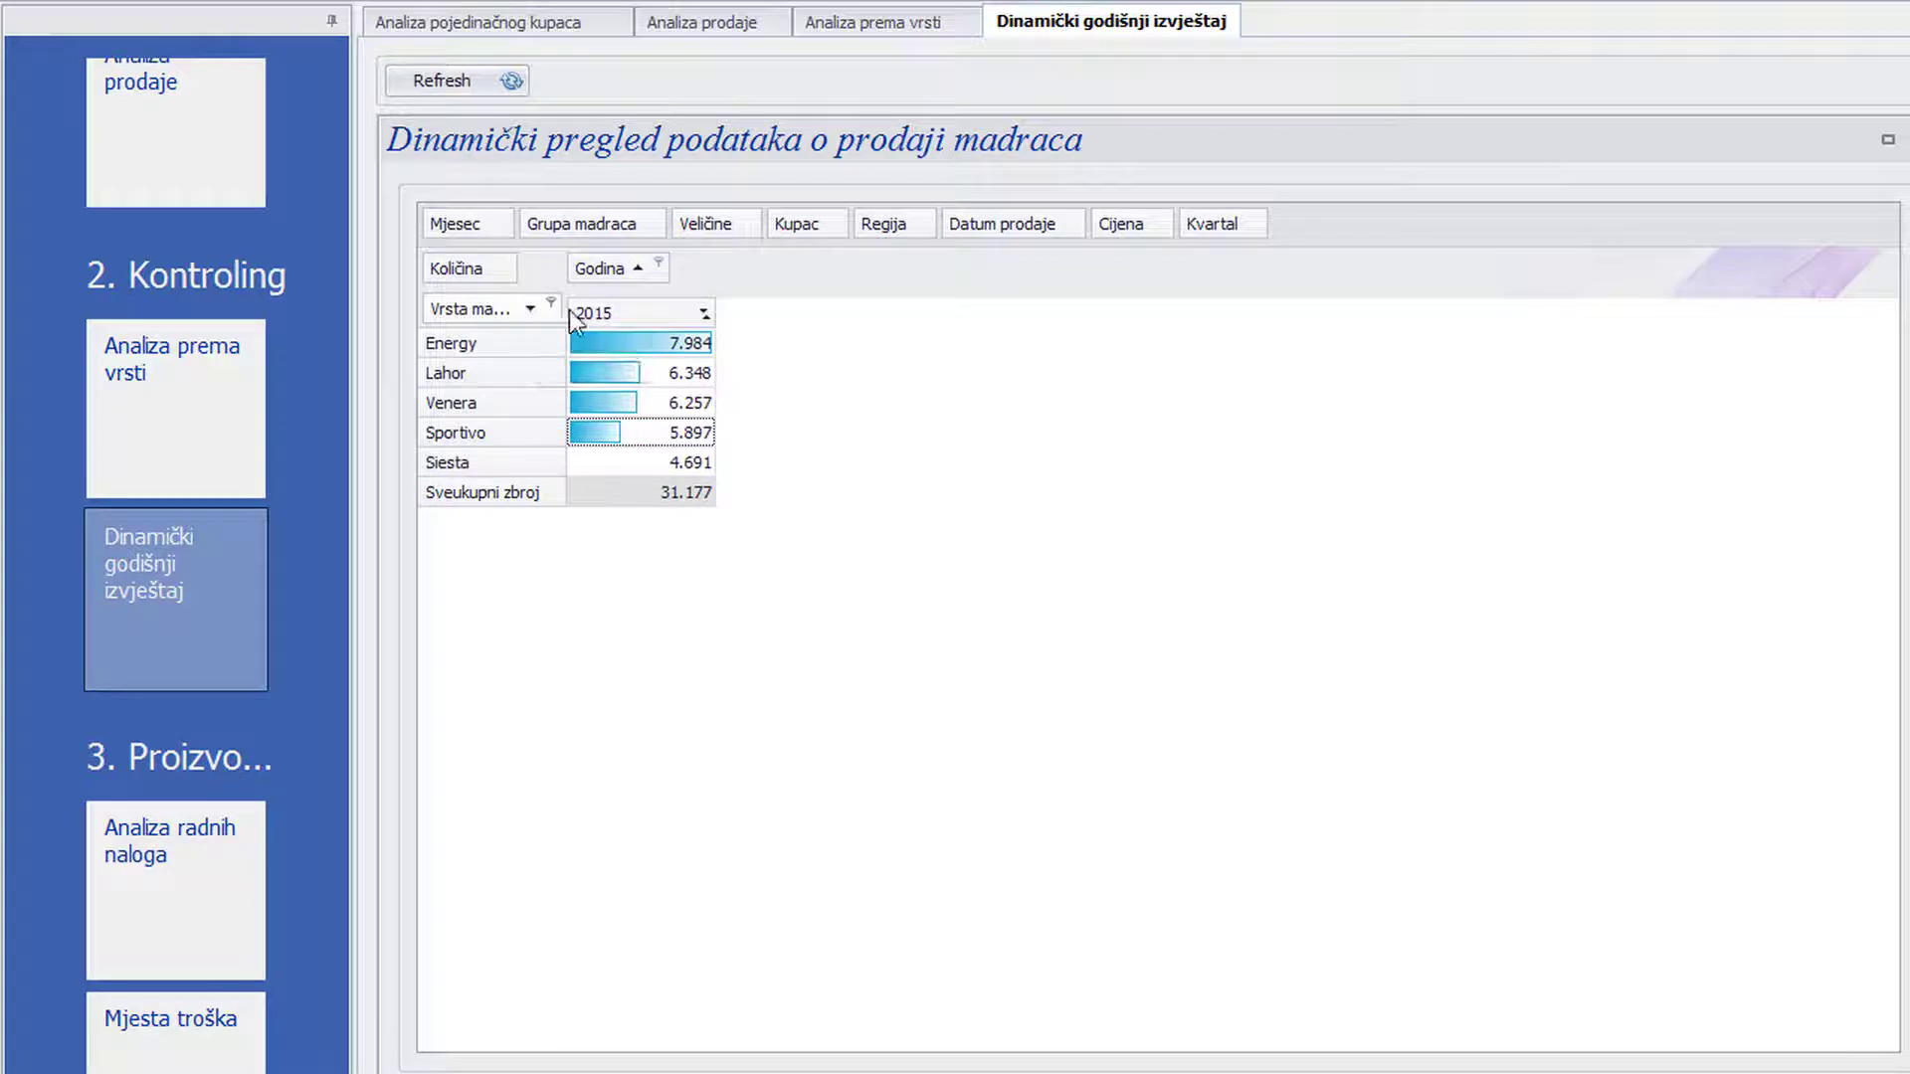
Step: Add the Kvartal field to the columns after Godina and expand 2015 into its quarters
{"action": "left_click_drag", "start_coordinate": [1224, 231], "coordinate": [743, 273]}
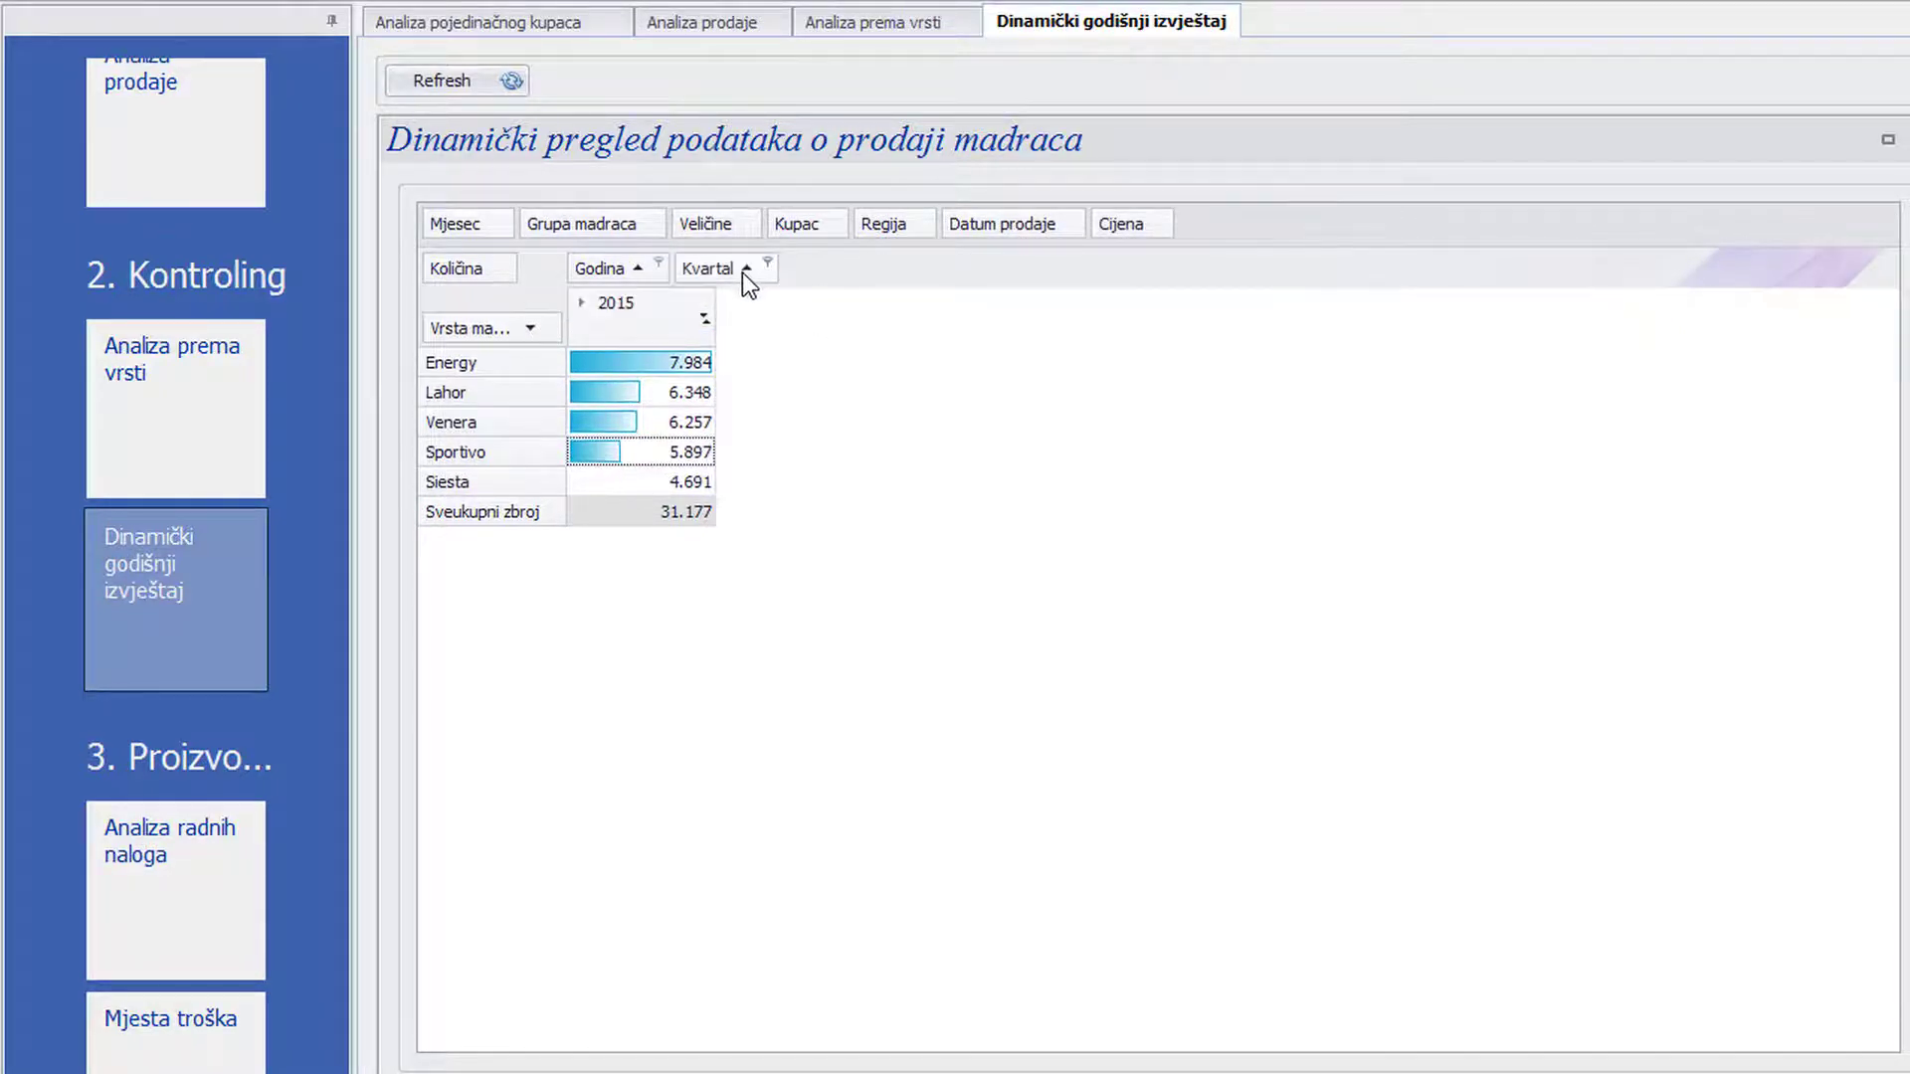
{"action": "left_click", "coordinate": [581, 302]}
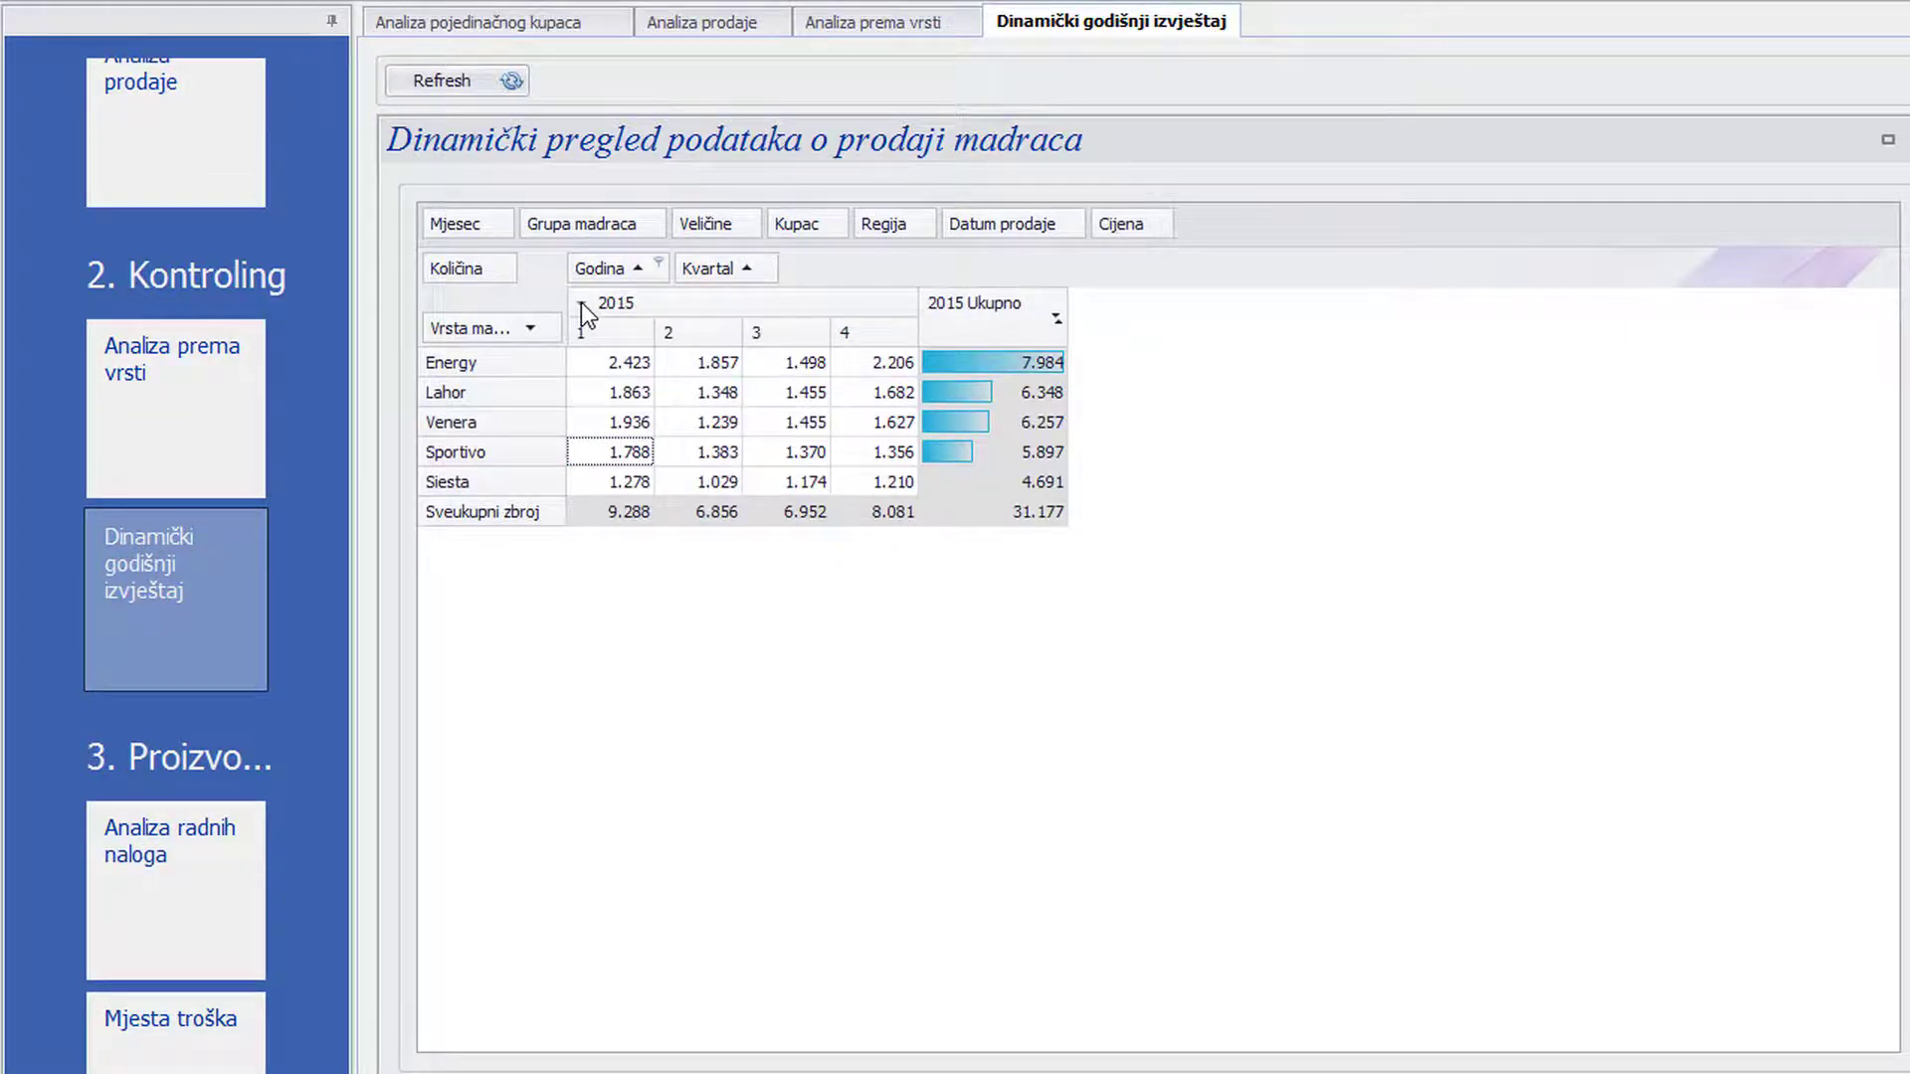
Step: Nest Veličine, Regija and Kupac as row levels under the mattress type, expanding Energy and its 140x200 size
{"action": "left_click_drag", "start_coordinate": [711, 231], "coordinate": [565, 331]}
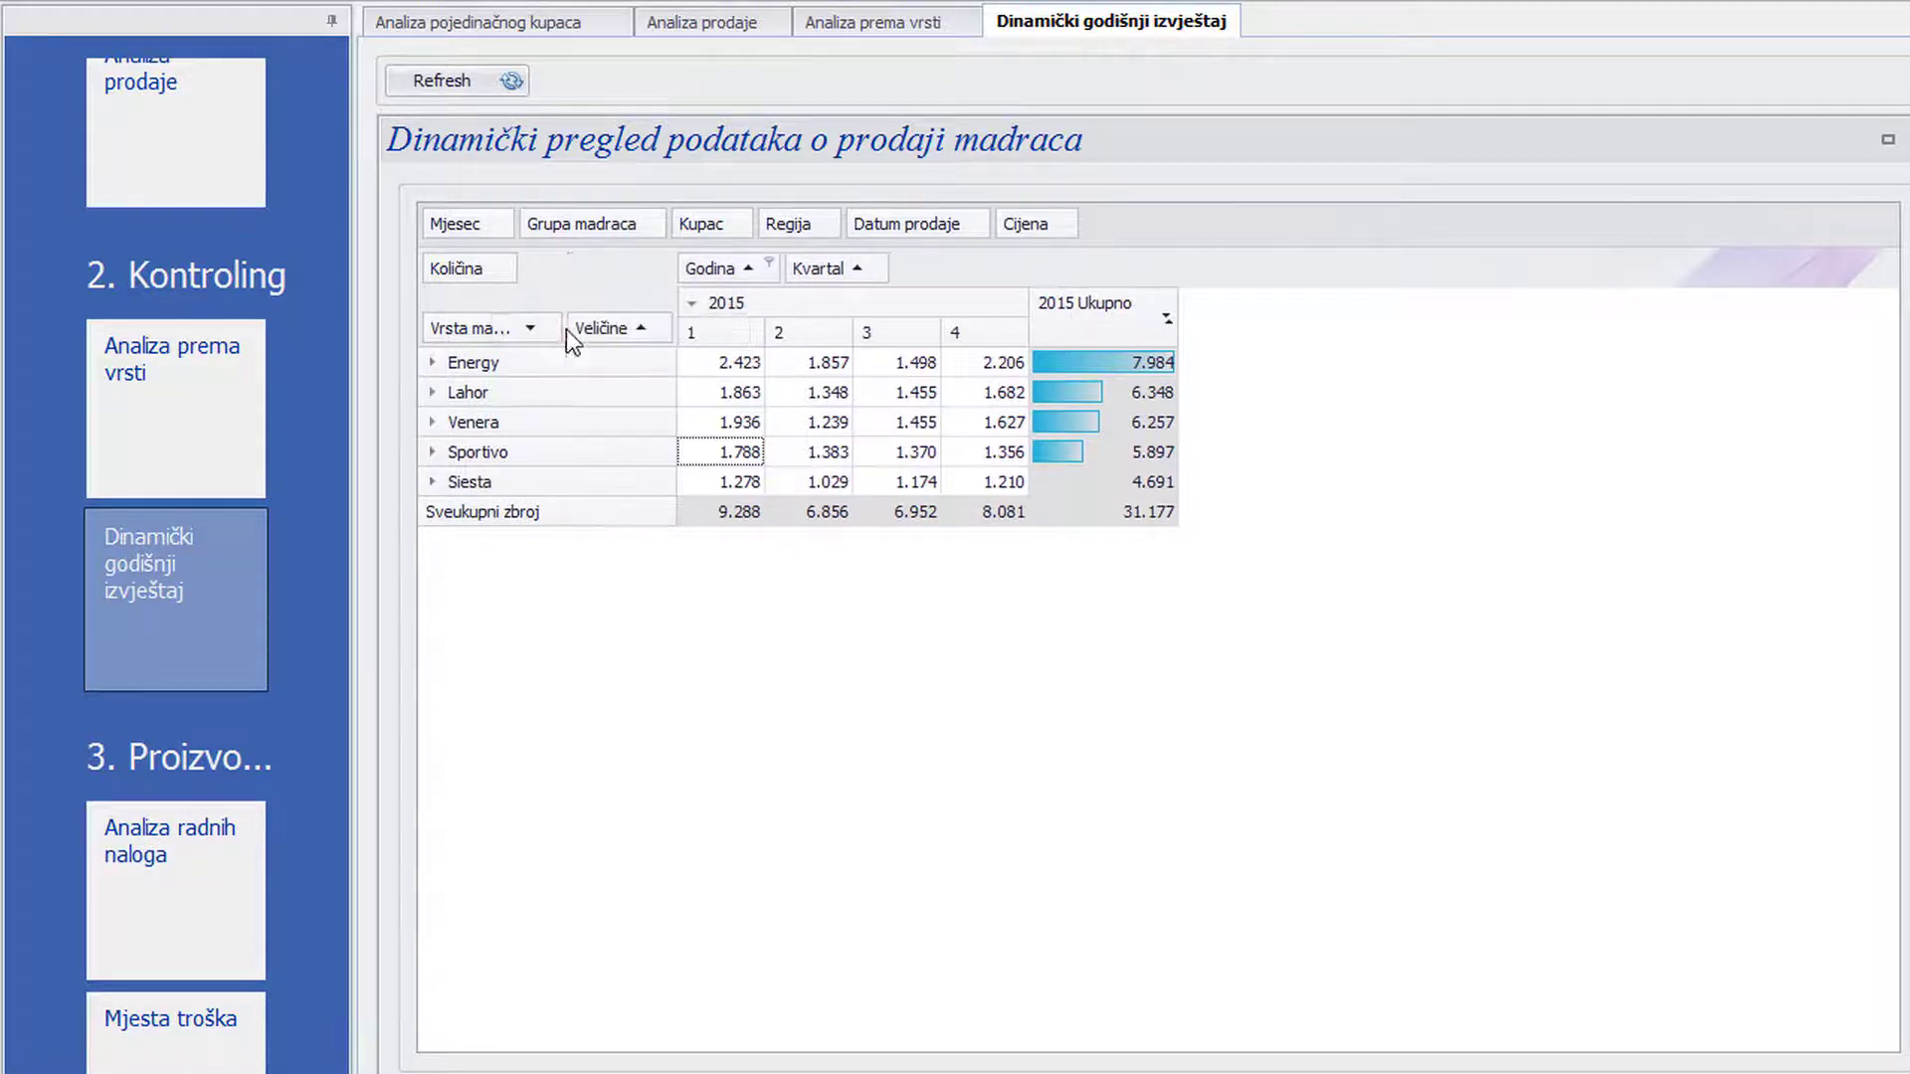
{"action": "left_click", "coordinate": [434, 364]}
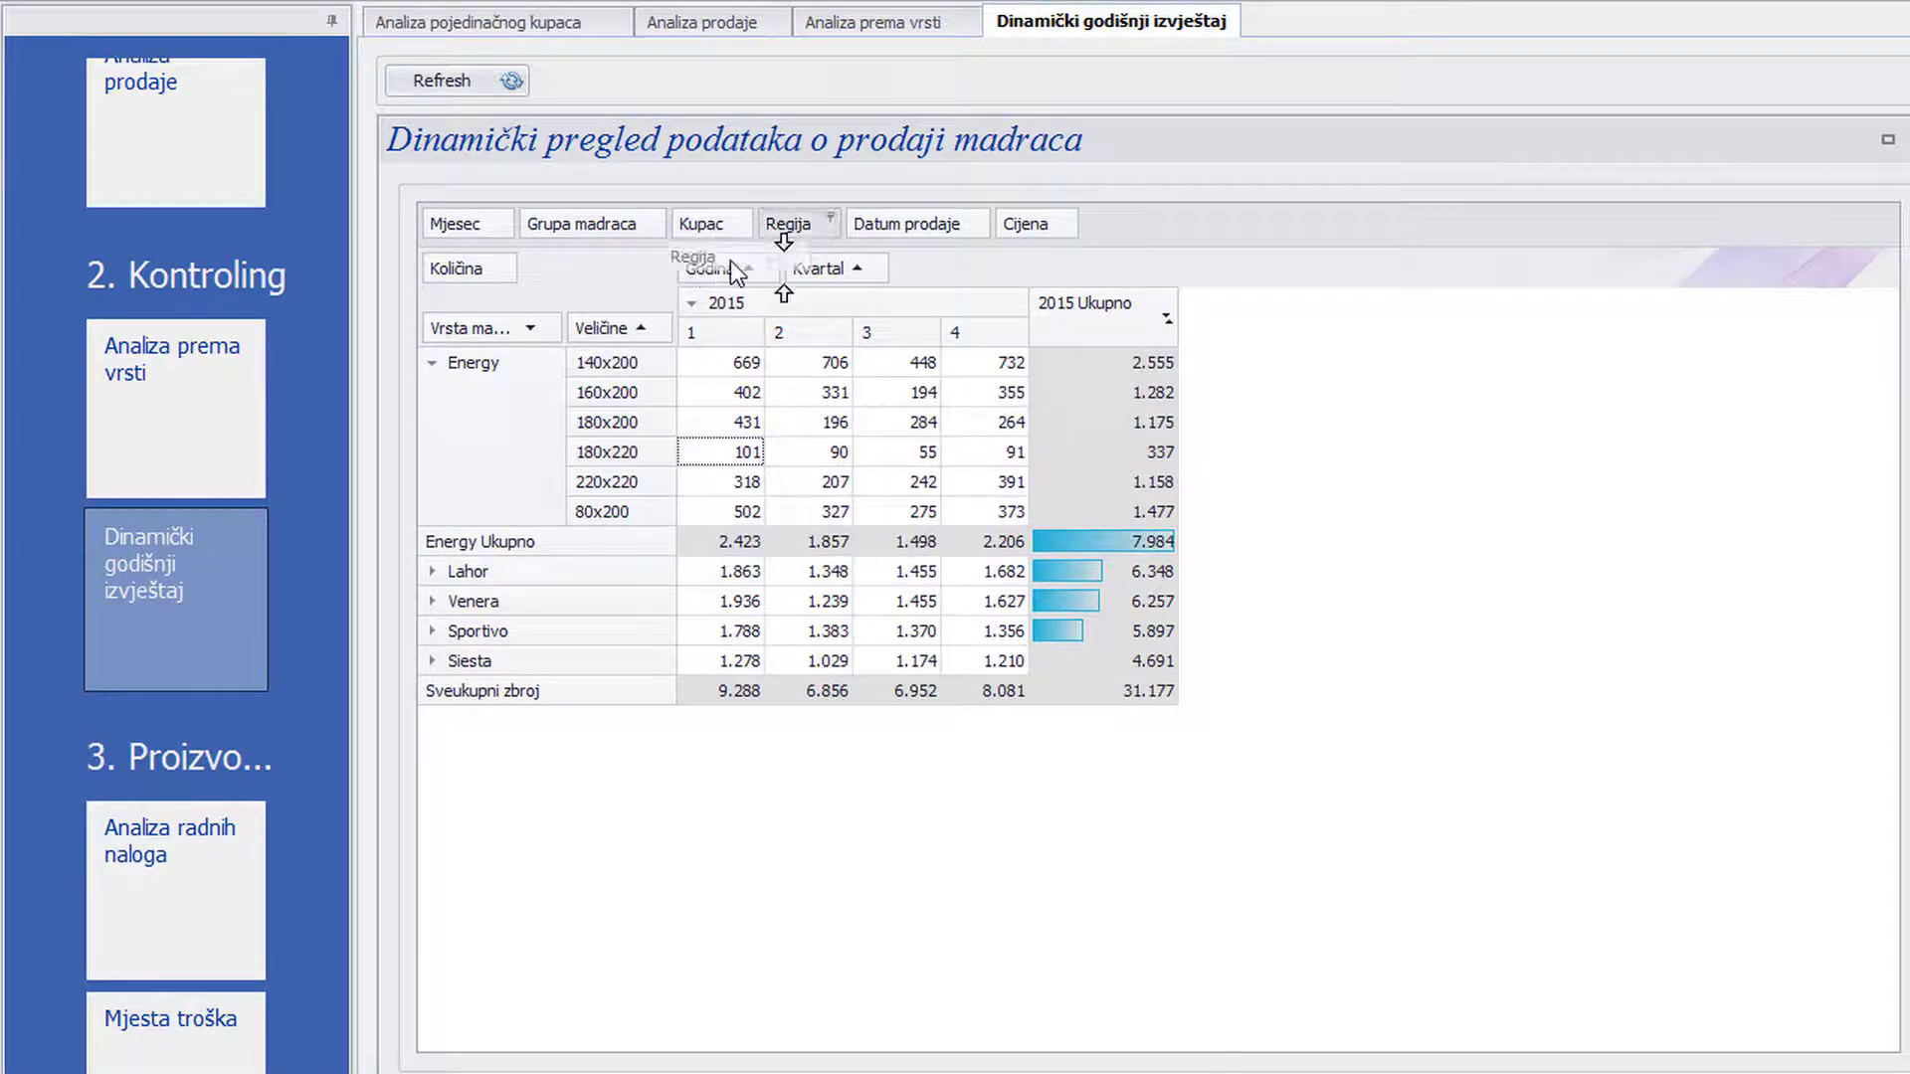
{"action": "left_click_drag", "start_coordinate": [730, 261], "coordinate": [660, 366]}
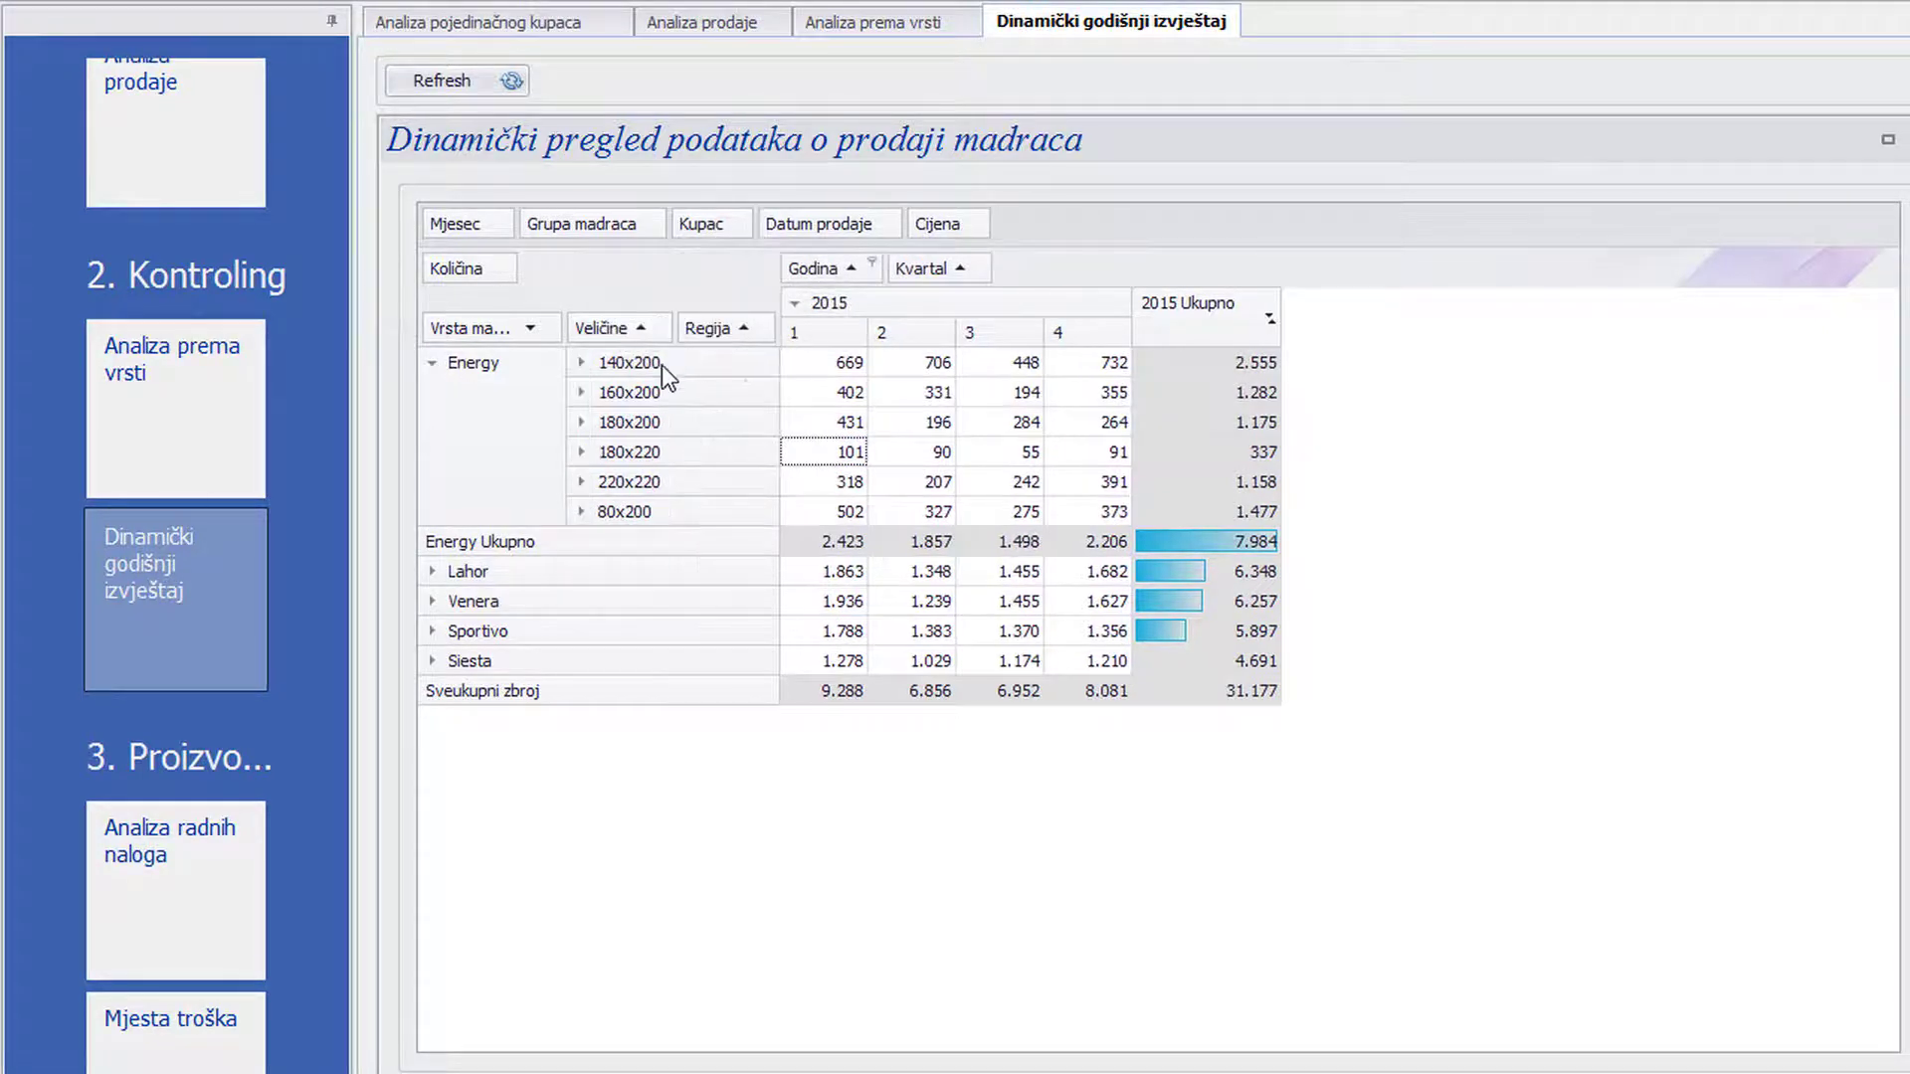
{"action": "left_click", "coordinate": [582, 363]}
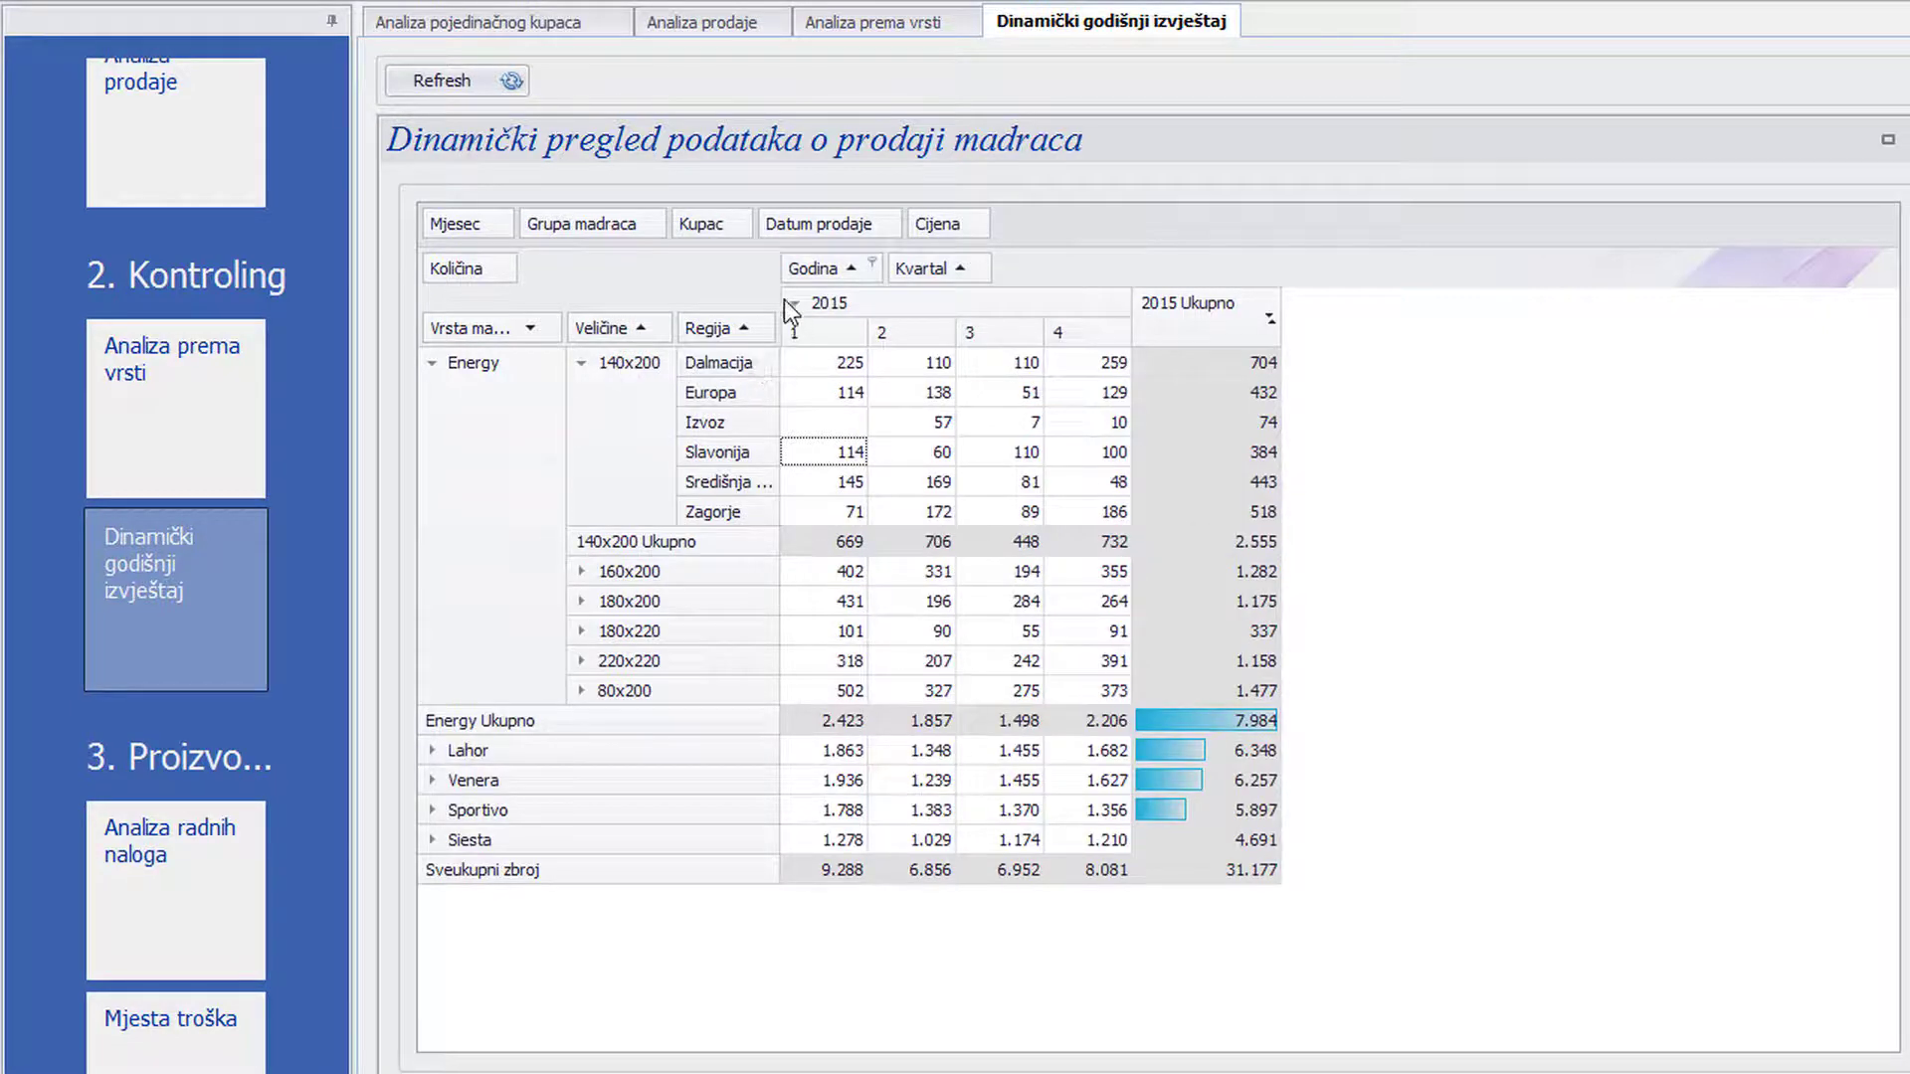
{"action": "left_click_drag", "start_coordinate": [738, 224], "coordinate": [796, 328]}
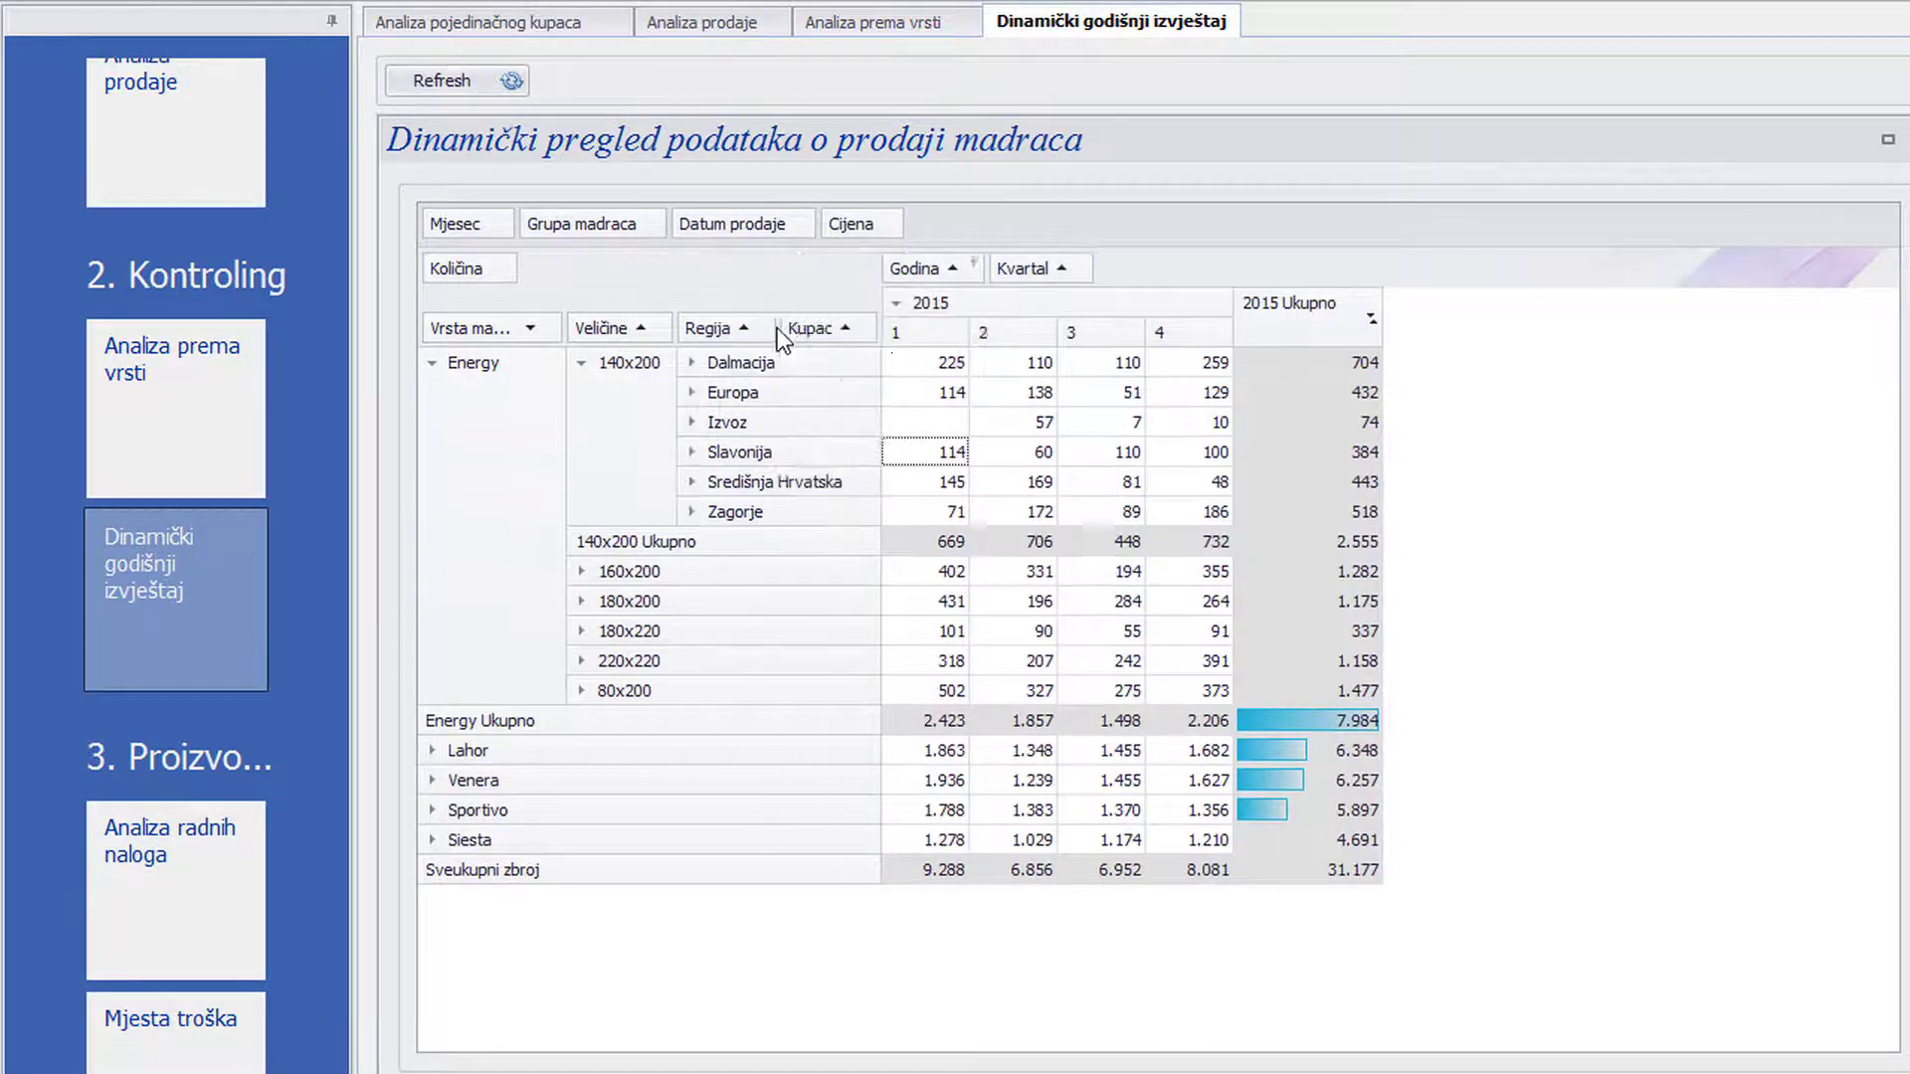
Step: Expand the Dalmacija region under Energy 140x200 and apply a White - Green color scale to its customers' quarterly quantities
{"action": "left_click", "coordinate": [691, 362]}
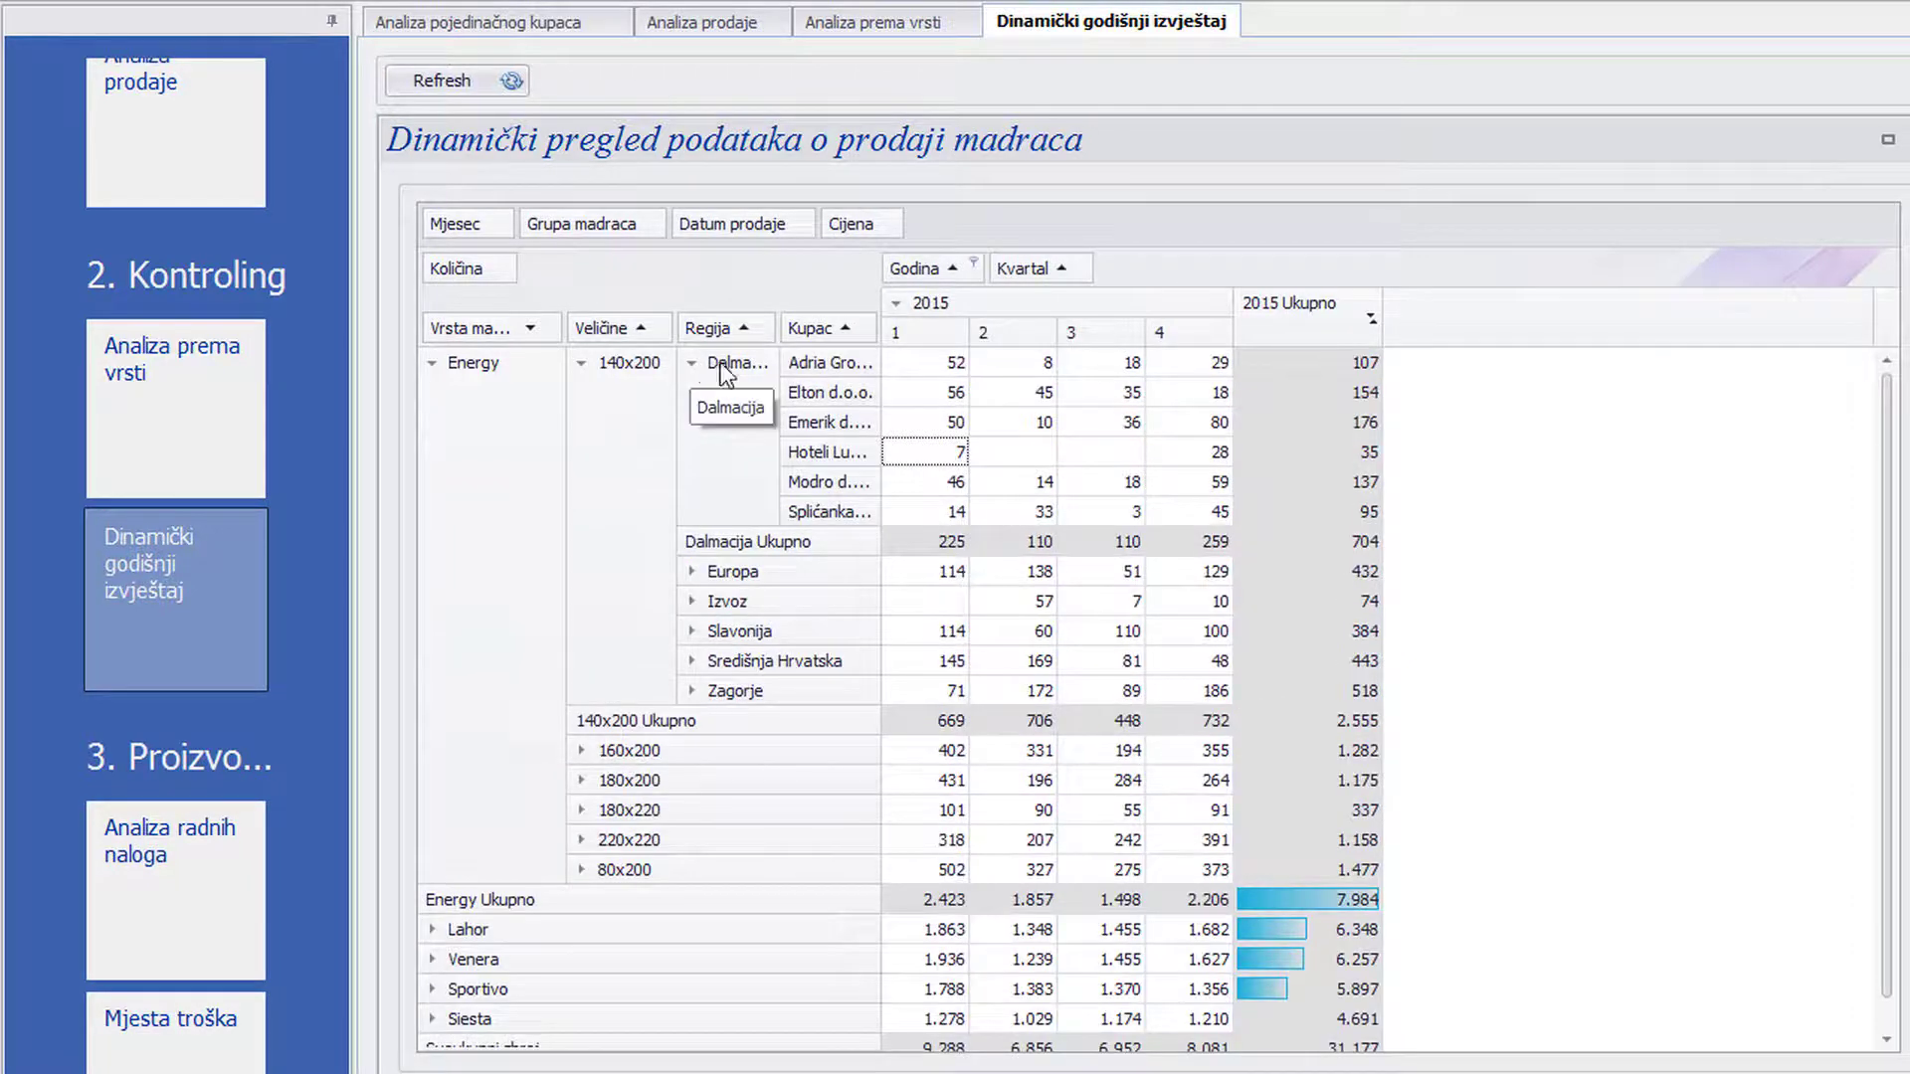
{"action": "right_click", "coordinate": [931, 368]}
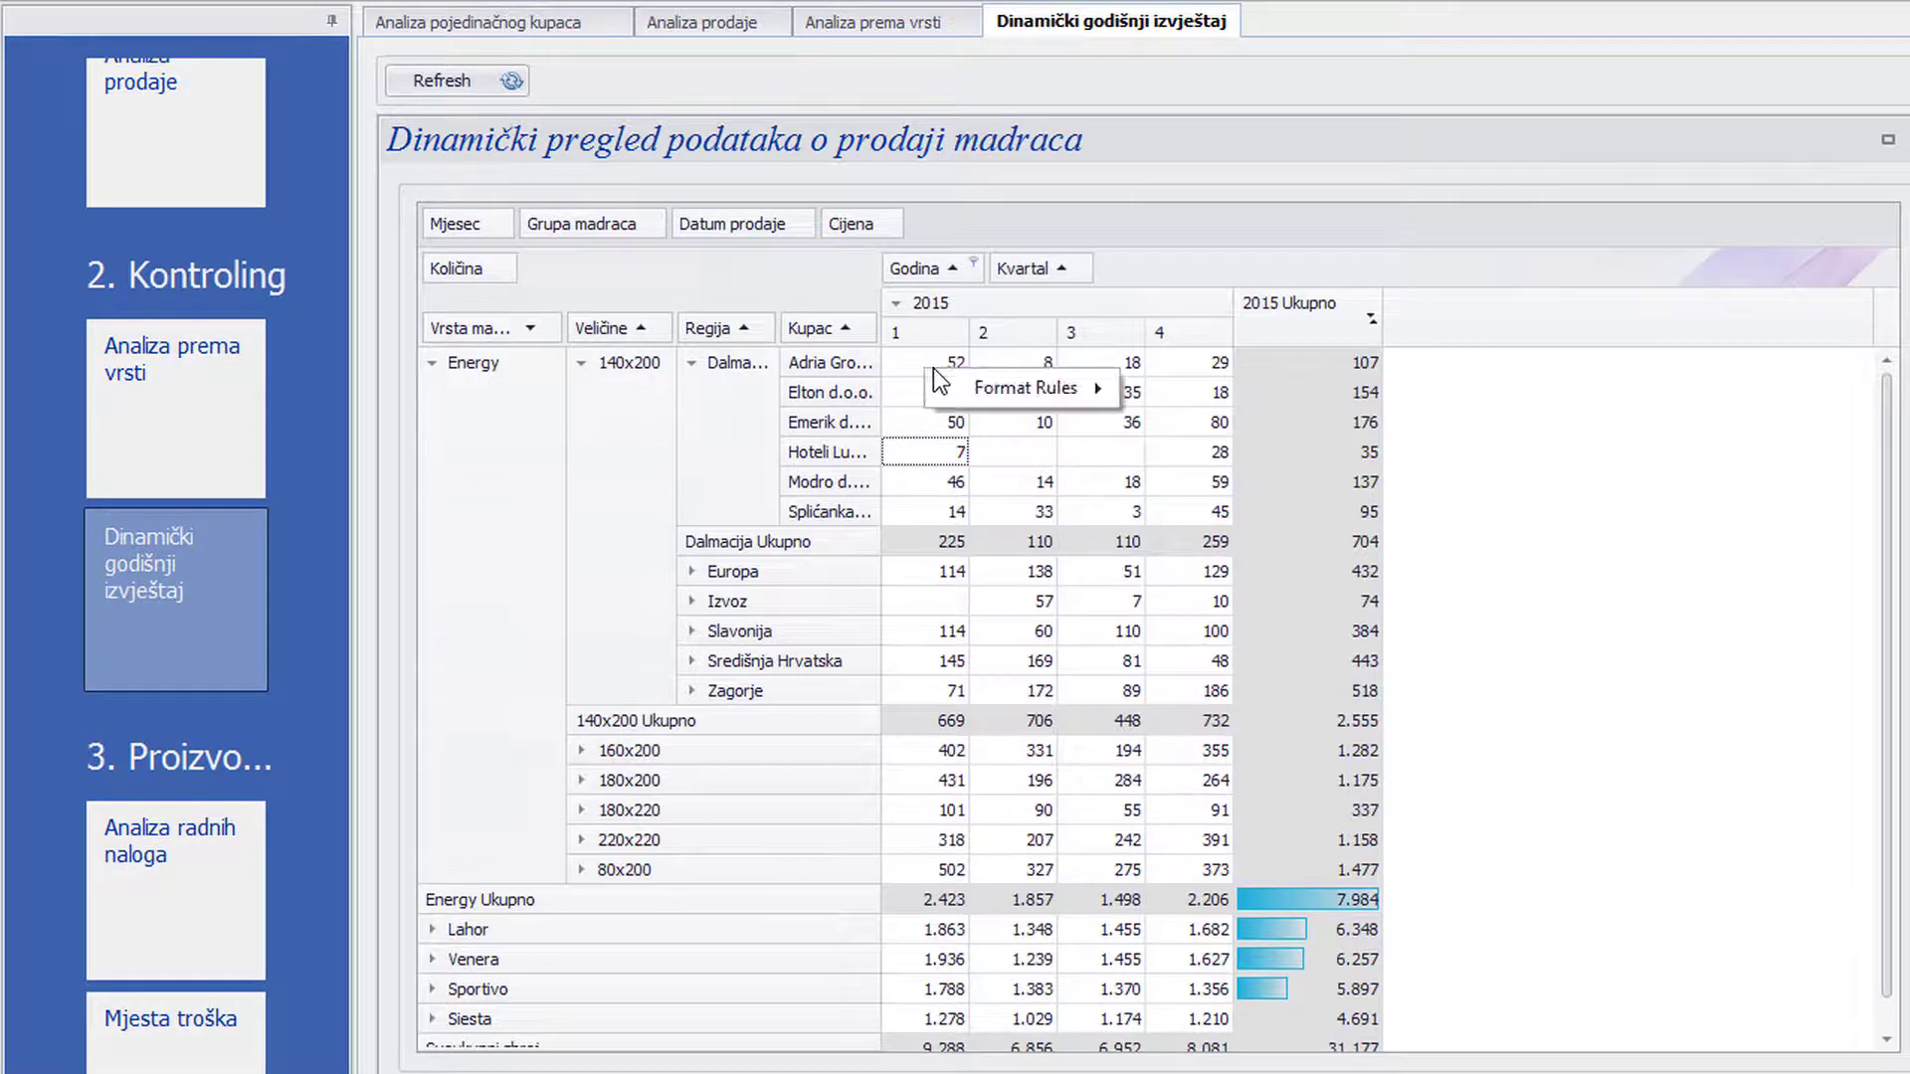
{"action": "mouse_move", "coordinate": [1035, 386]}
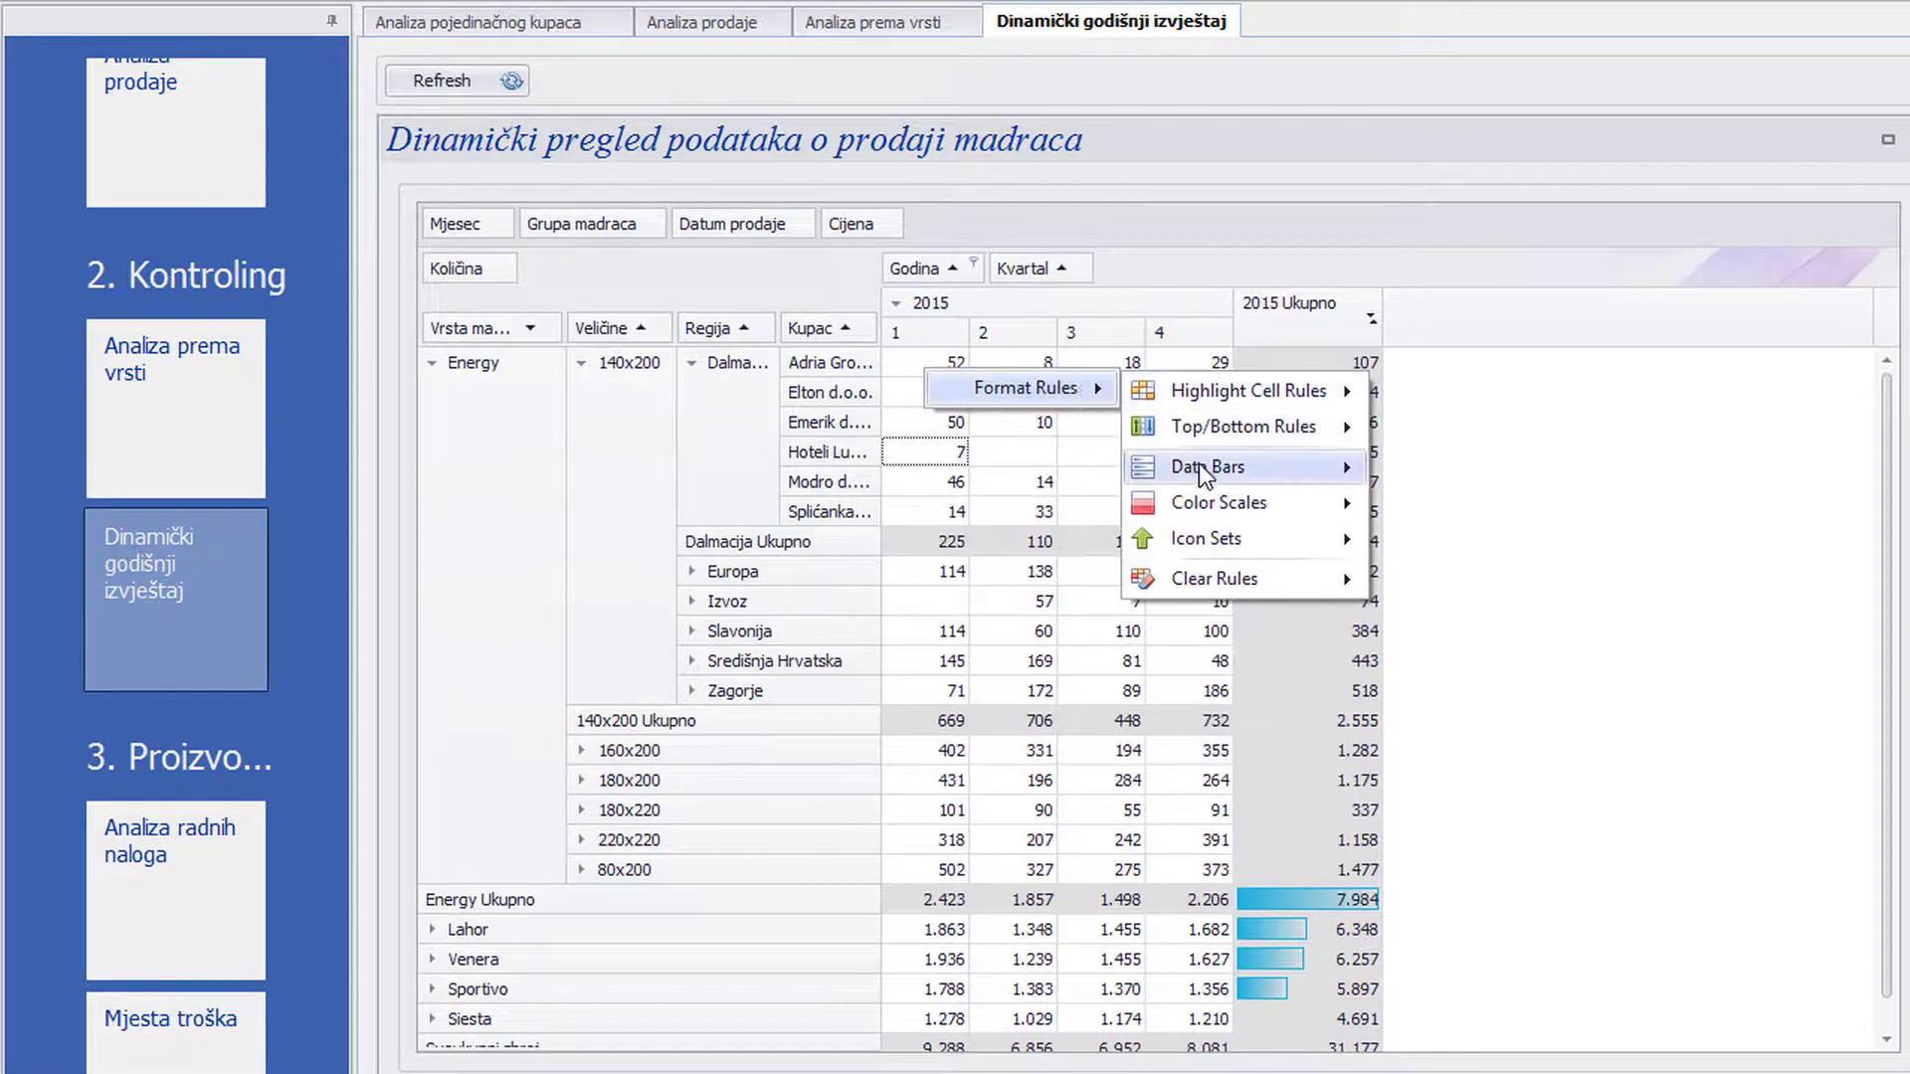
{"action": "mouse_move", "coordinate": [1329, 497]}
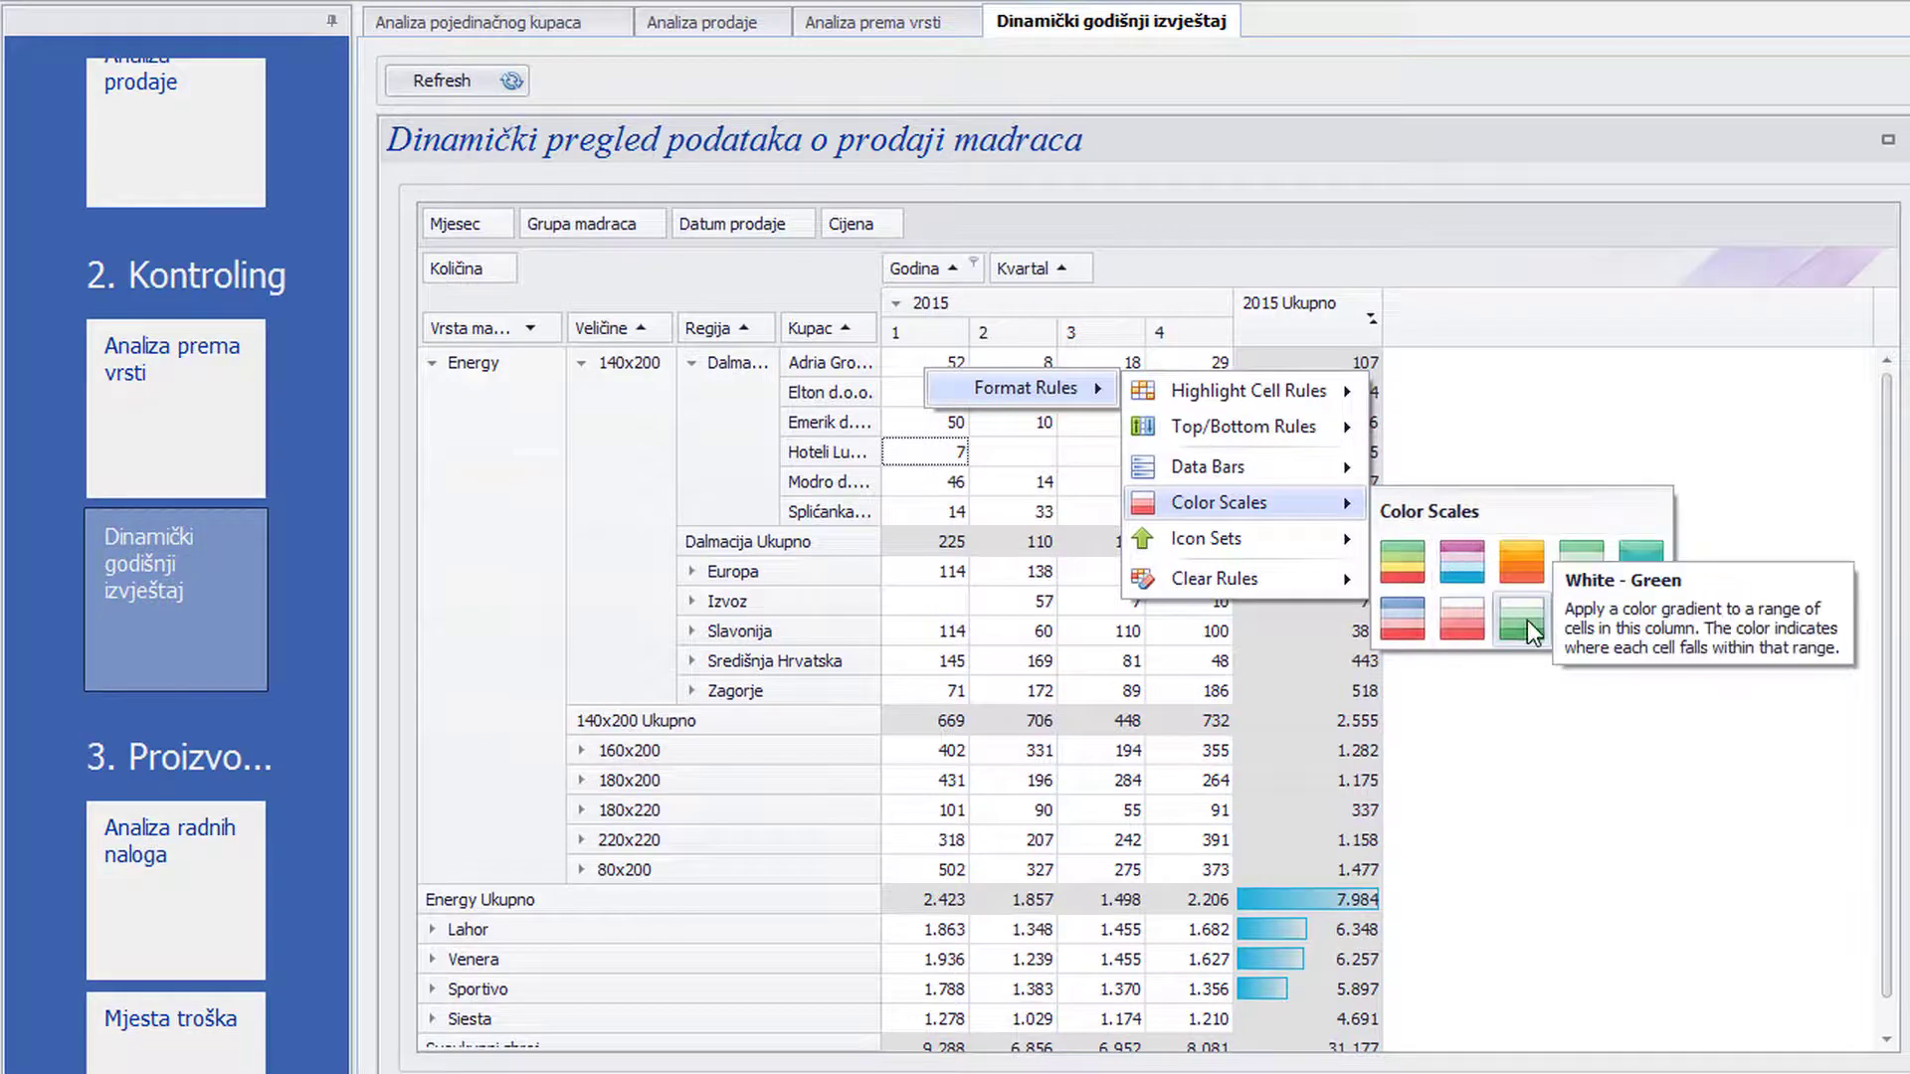
{"action": "left_click", "coordinate": [1528, 621]}
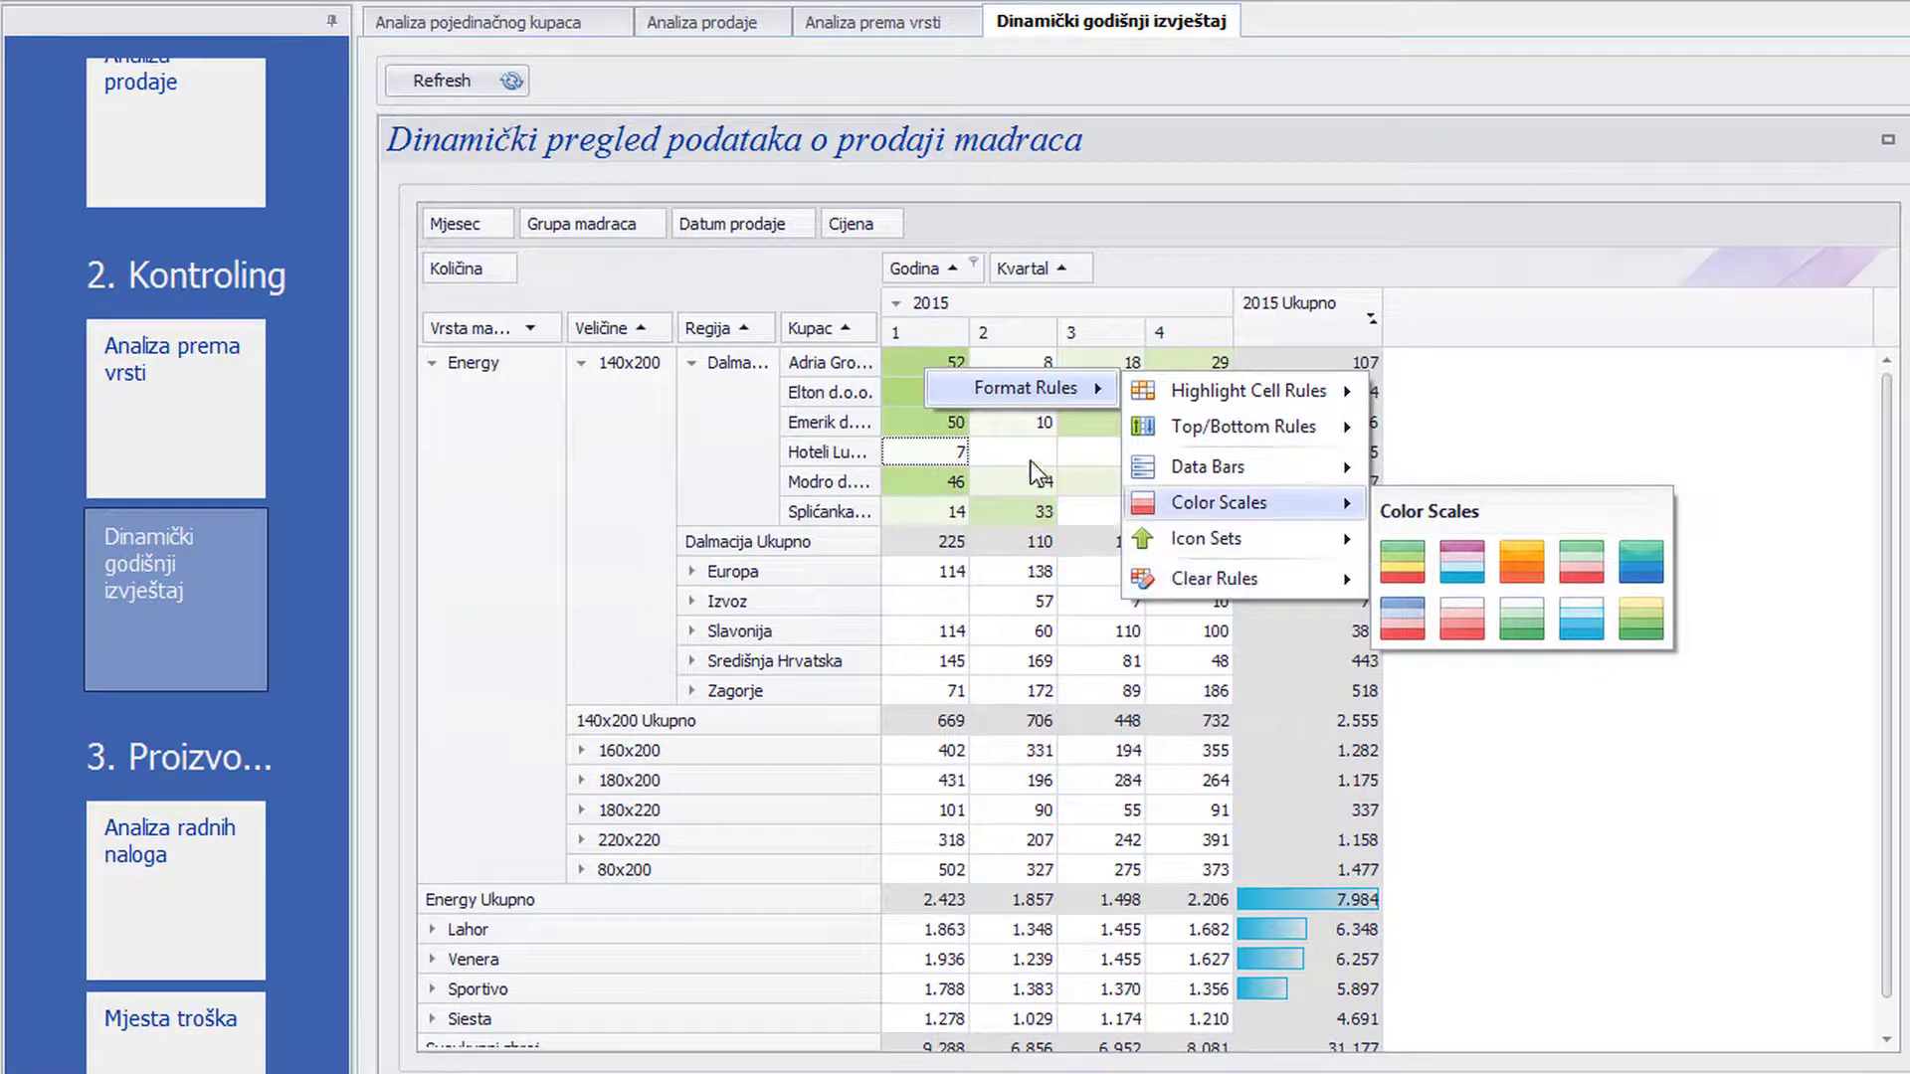
{"action": "left_click", "coordinate": [1017, 439]}
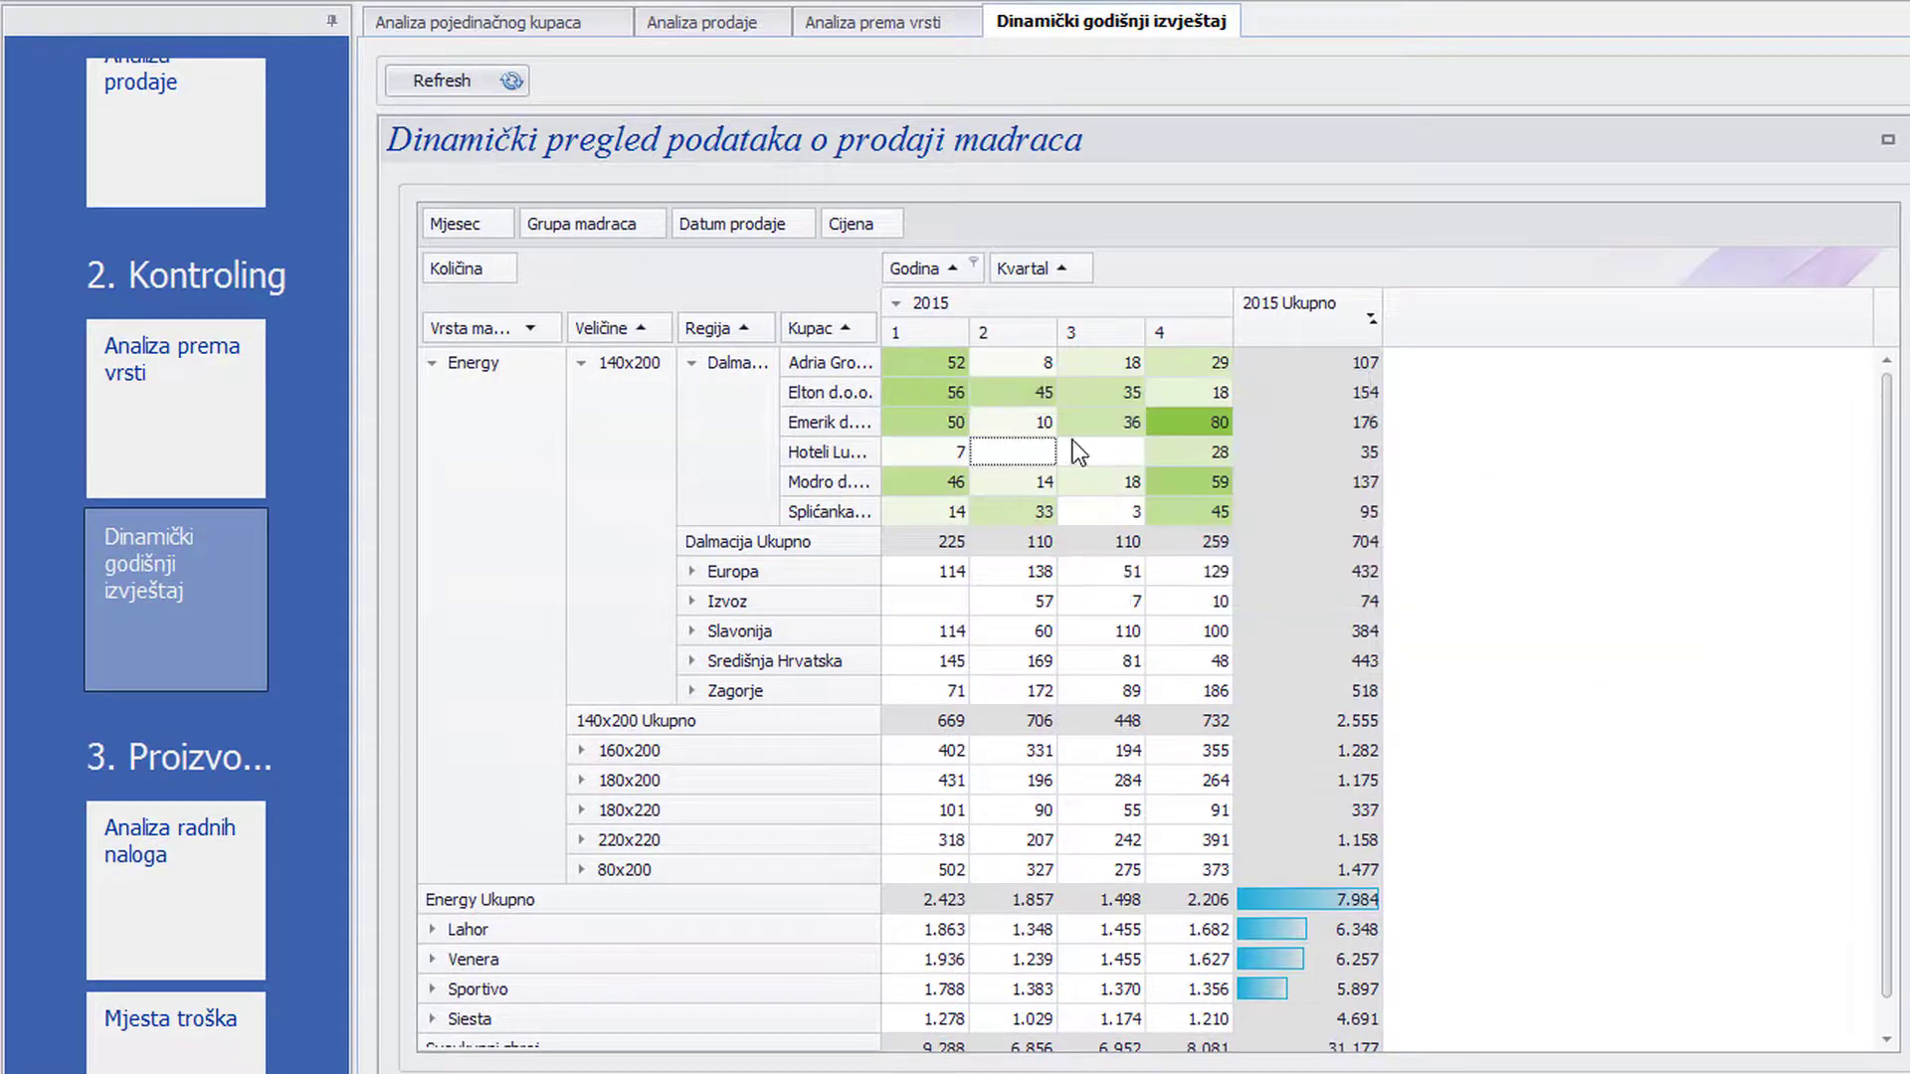
Step: Drill down into the quarter 4 quantity of the Emerik customer in Dalmacija for Energy 140x200
{"action": "double_click", "coordinate": [1192, 422]}
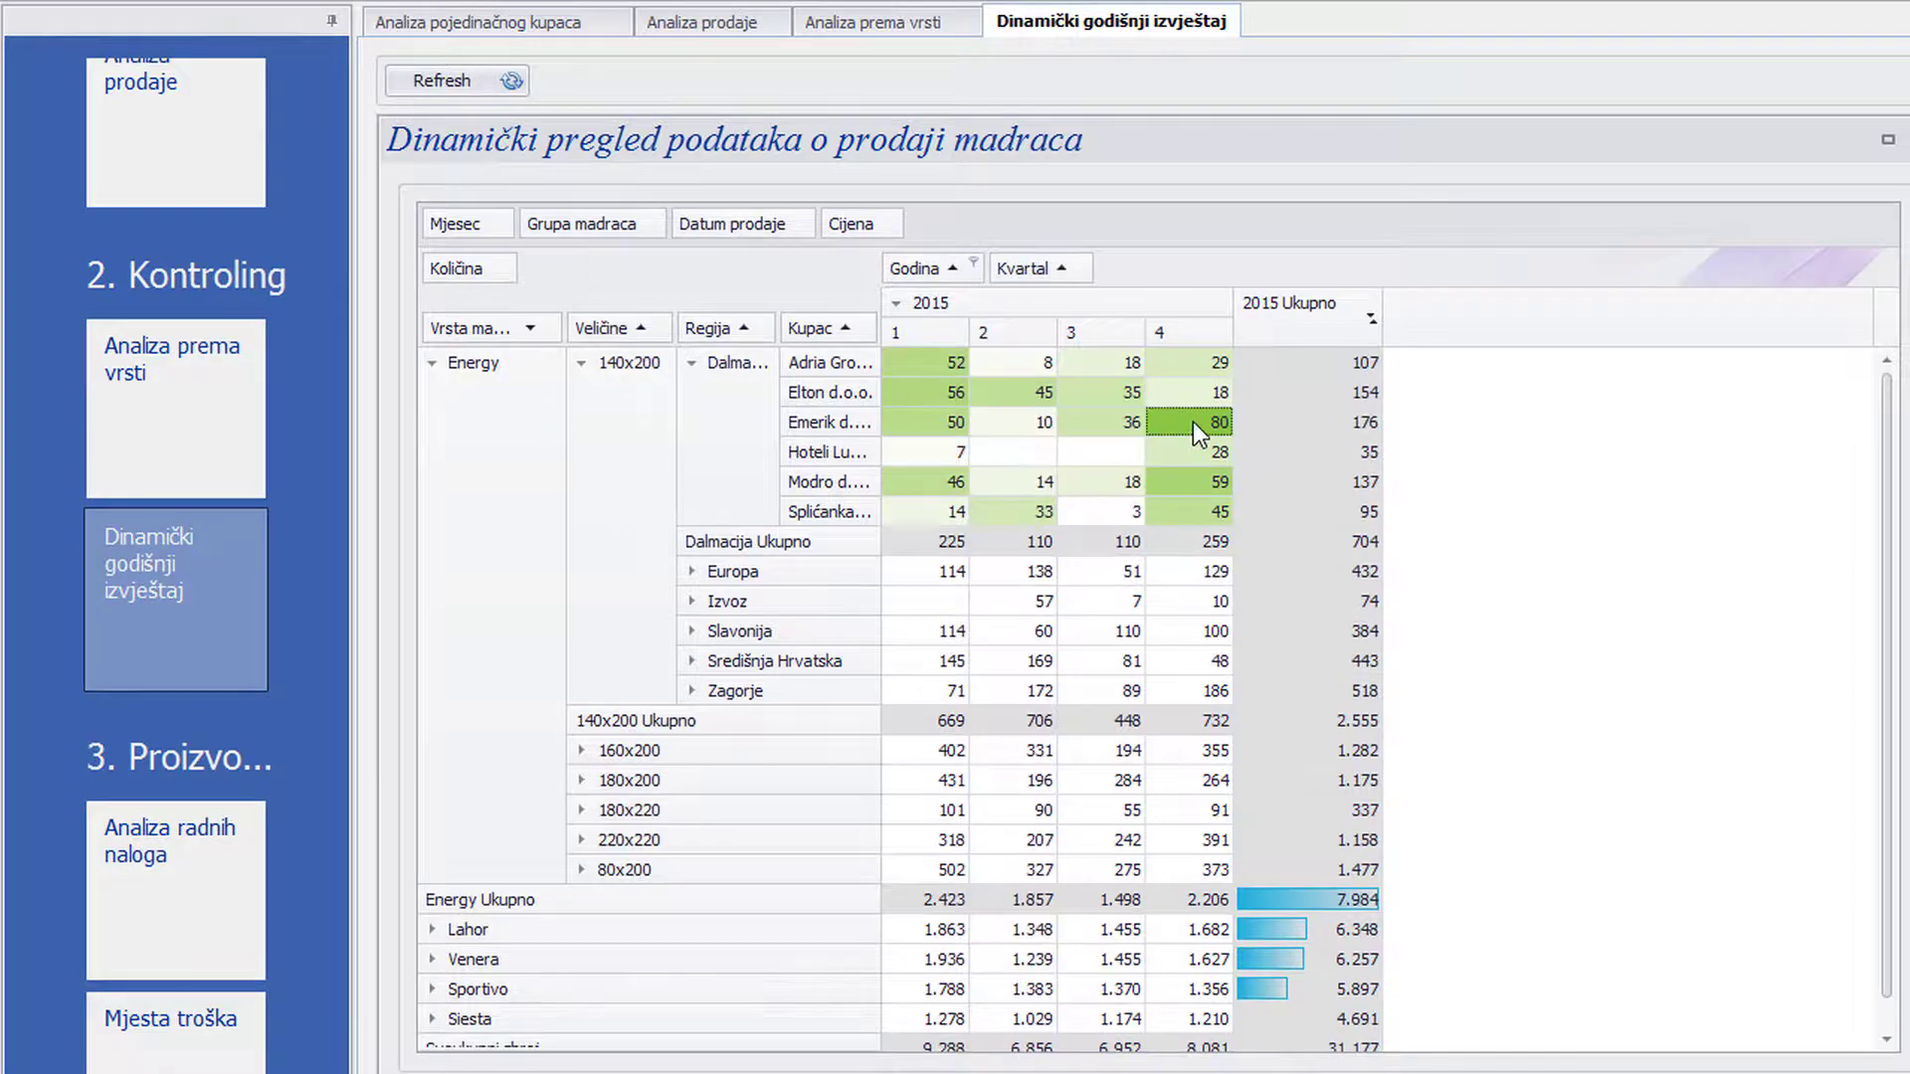